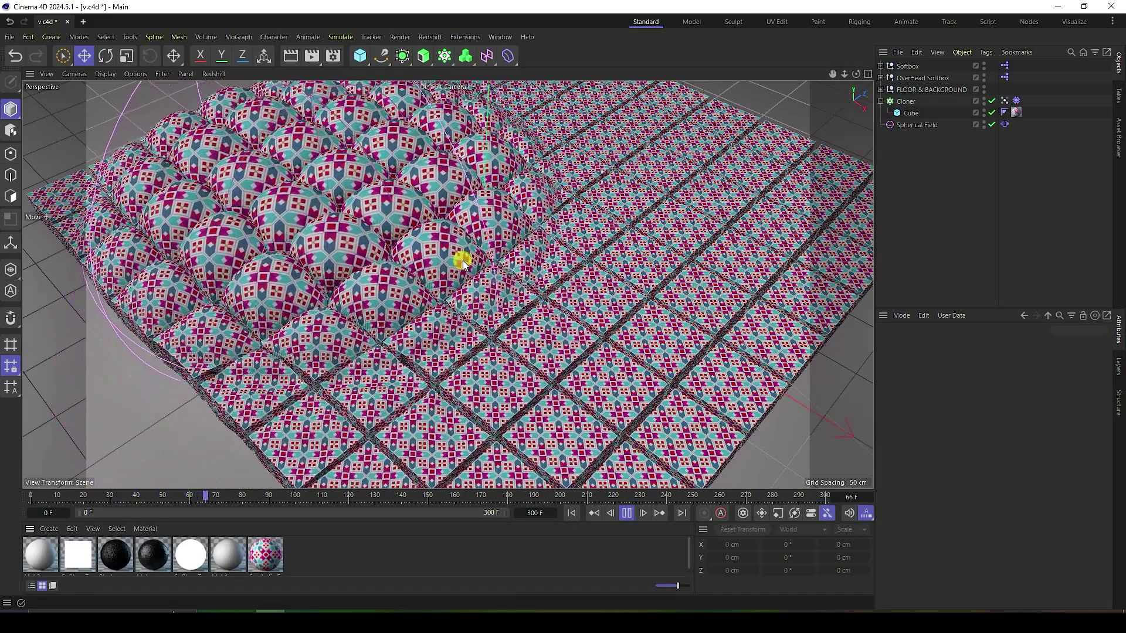
Stop the quilted-cushion playback and start a new, empty project.
{"action": "left_click", "coordinate": [626, 513]}
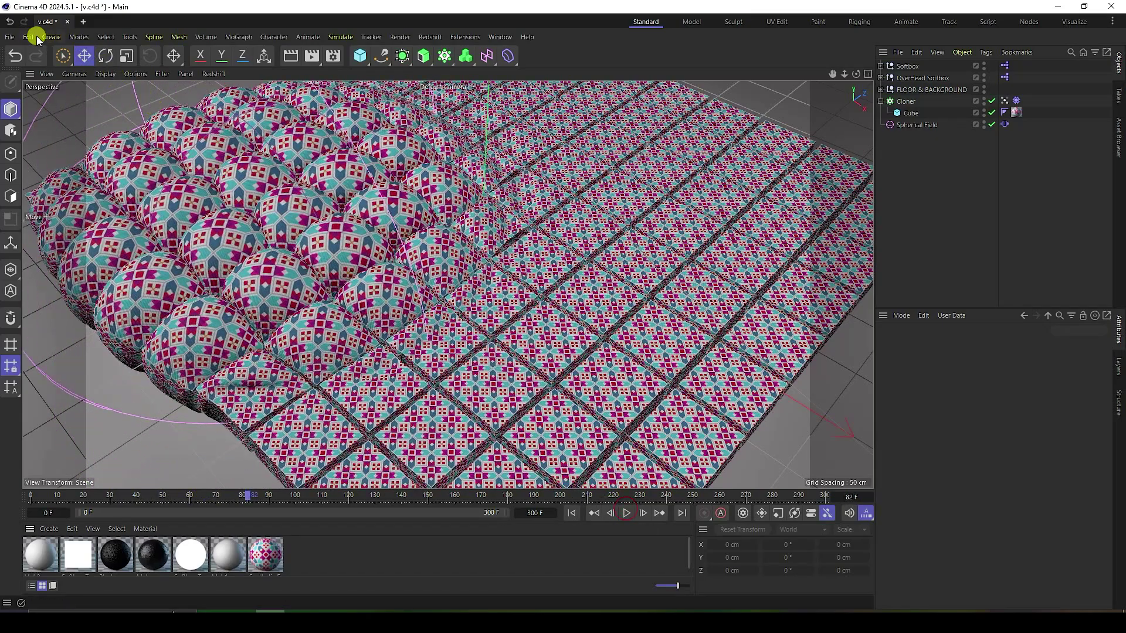
{"action": "left_click", "coordinate": [79, 23]}
Close v.c4d without saving and add a 50×25×50 cm cube.
{"action": "left_click", "coordinate": [76, 22]}
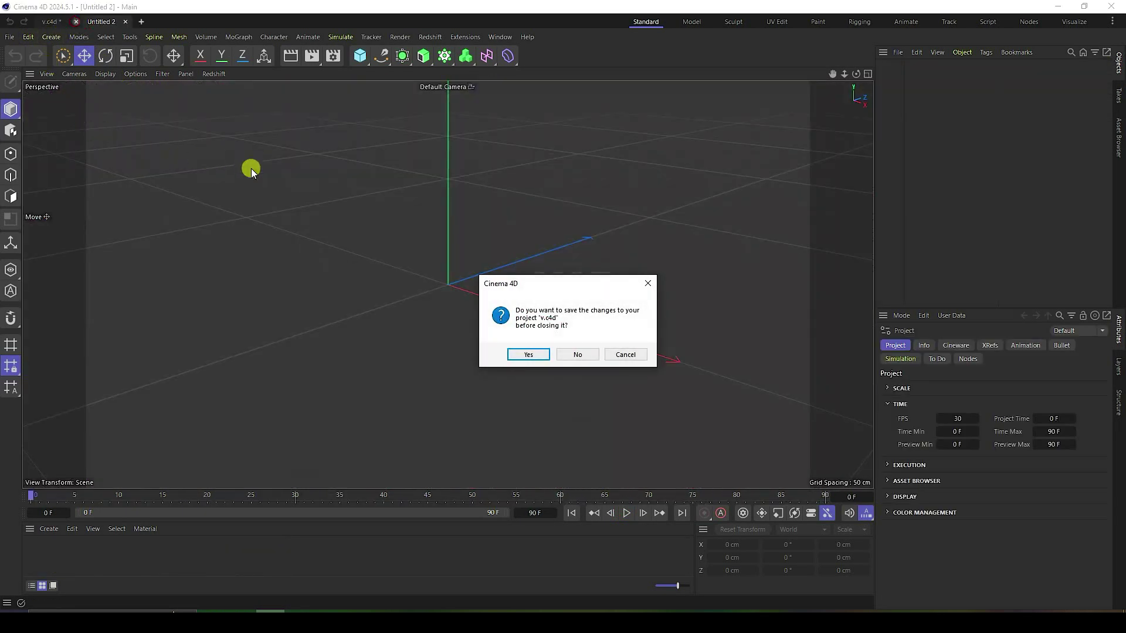
{"action": "left_click", "coordinate": [580, 354]}
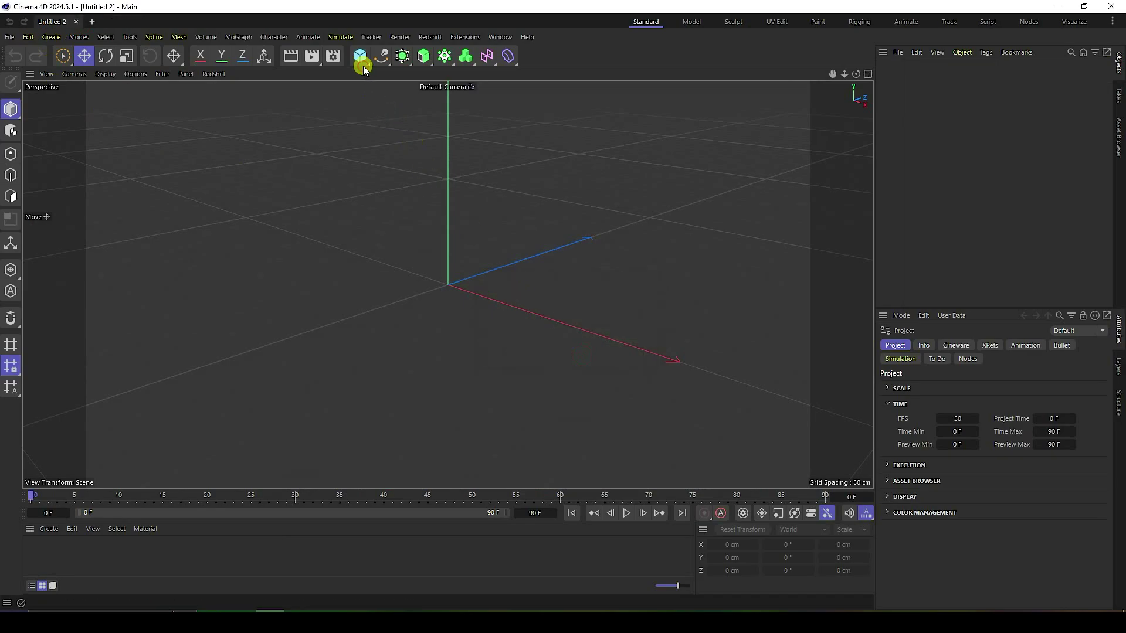
{"action": "left_click_drag", "start_coordinate": [363, 61], "coordinate": [464, 81]}
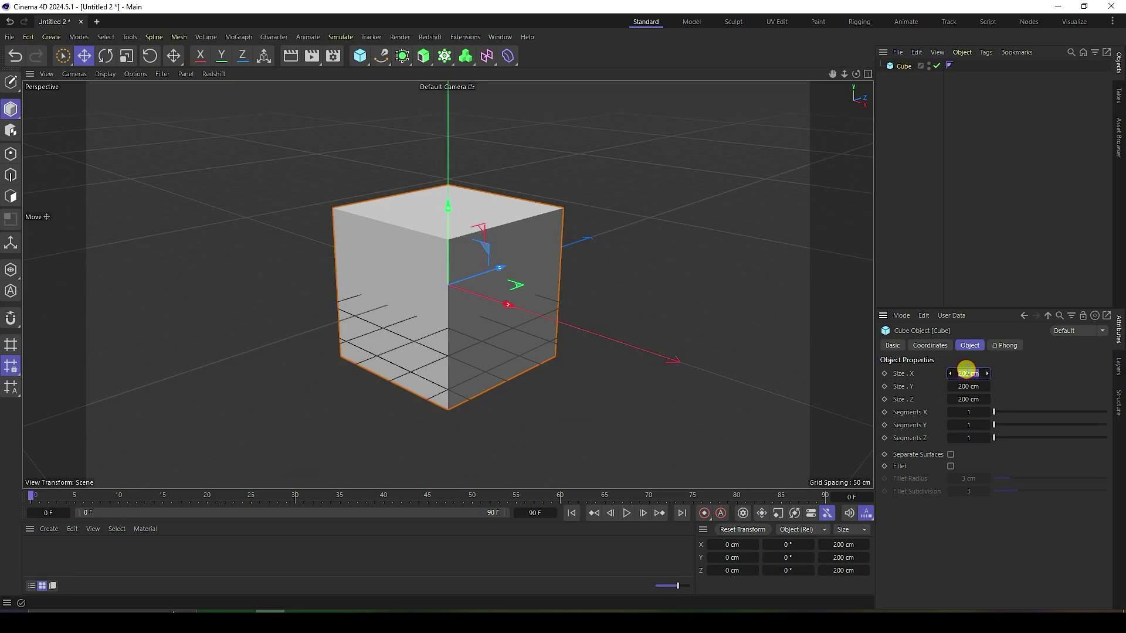
{"action": "key", "text": "Tab"}
{"action": "type", "text": "25"}
{"action": "key", "text": "Tab"}
{"action": "key", "text": "Return"}
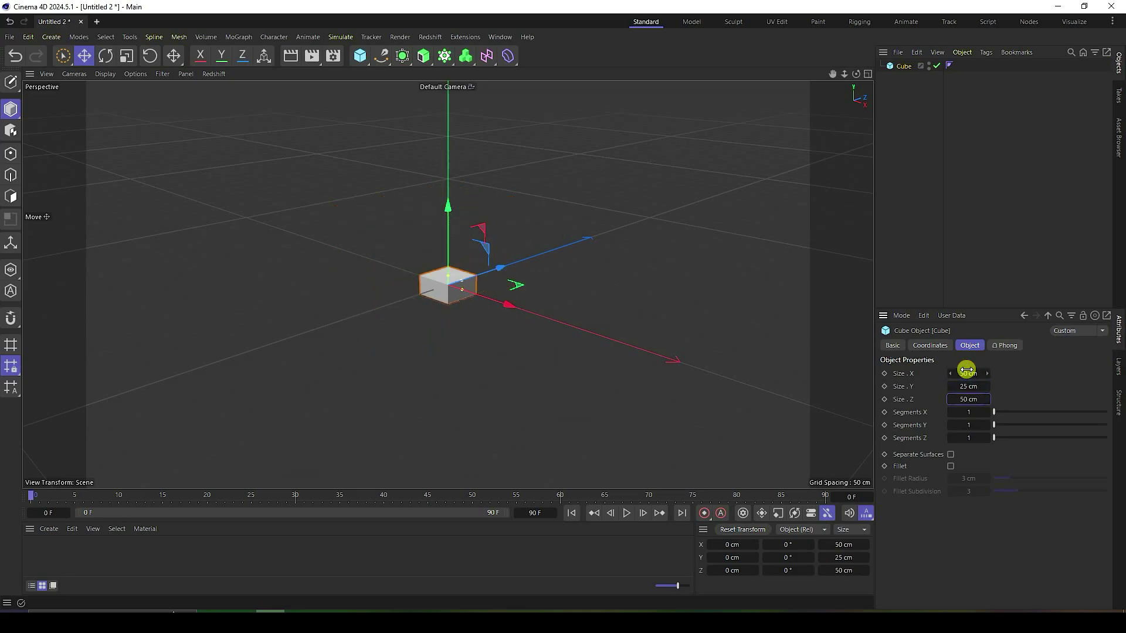
{"action": "scroll", "coordinate": [477, 277], "scroll_direction": "up", "scroll_amount": 6}
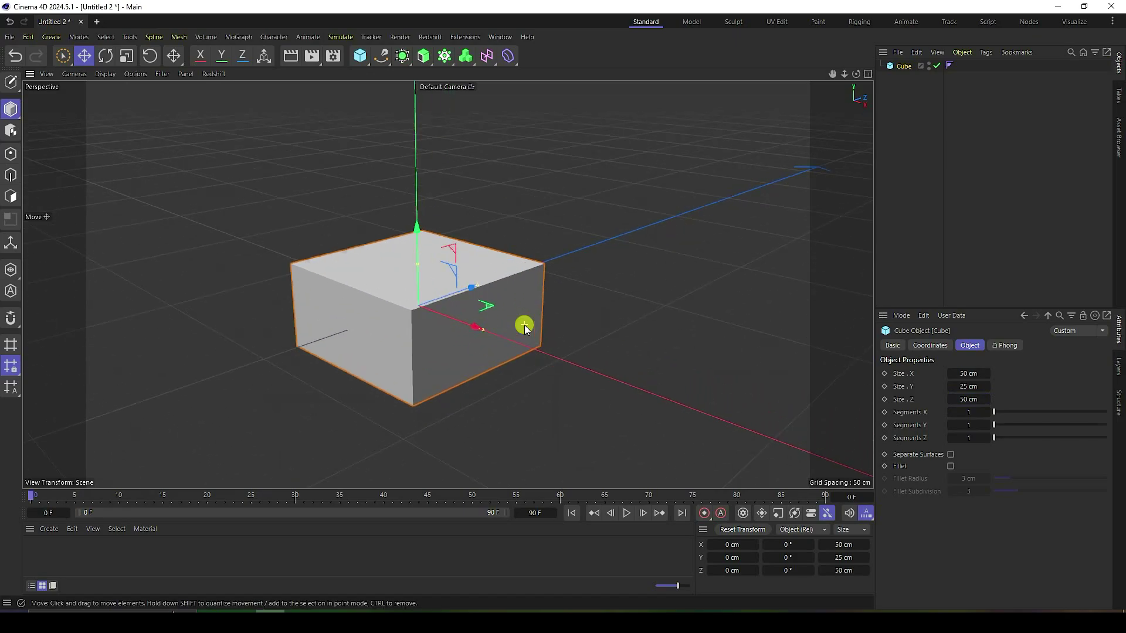
Show the cube shaded with wire lines and give it 25/10/25 segments.
{"action": "left_click", "coordinate": [113, 74]}
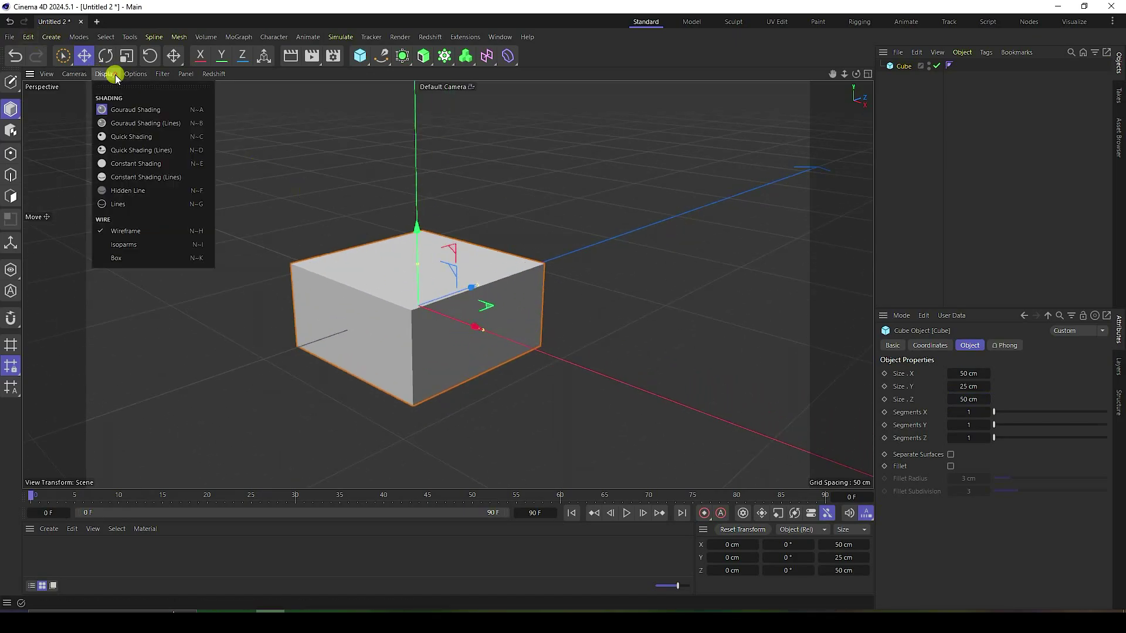
{"action": "left_click", "coordinate": [121, 122]}
{"action": "scroll", "coordinate": [410, 314], "scroll_direction": "up", "scroll_amount": 3}
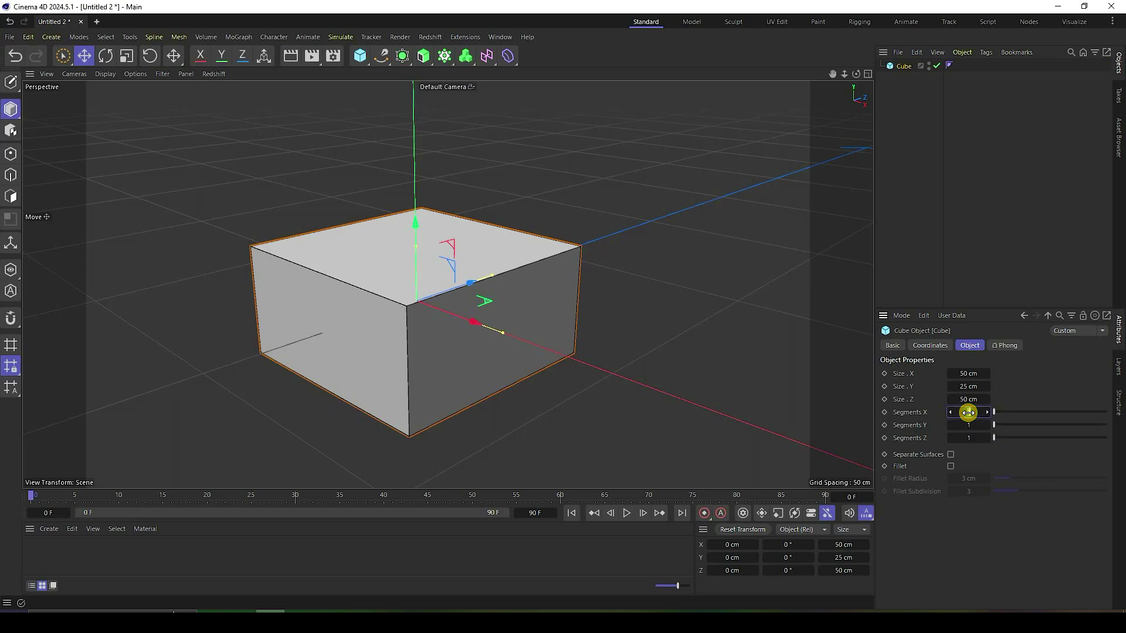
{"action": "type", "text": "30"}
{"action": "key", "text": "Tab"}
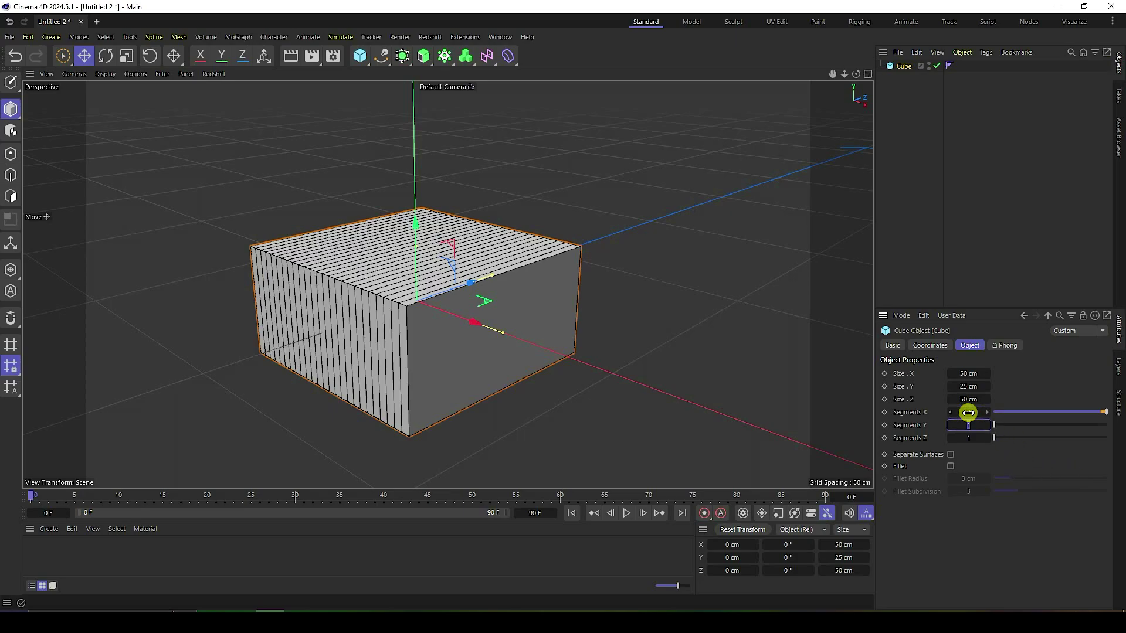
{"action": "key", "text": "Tab"}
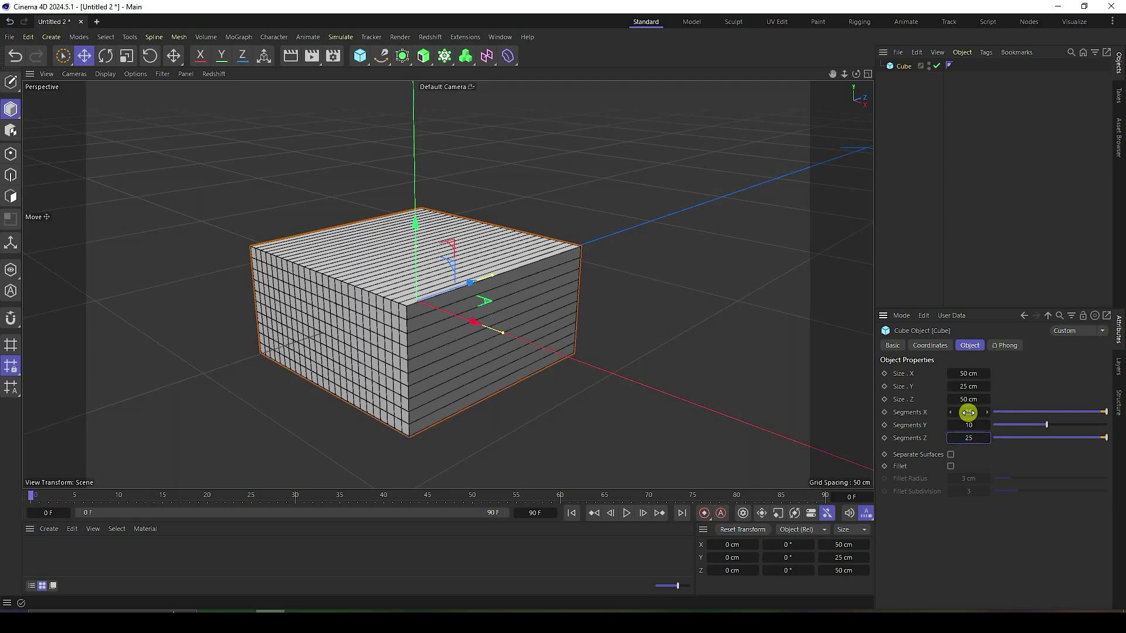
{"action": "key", "text": "Return"}
Enable the cube's fillet with a 1 cm radius and 2 subdivisions.
{"action": "scroll", "coordinate": [227, 286], "scroll_direction": "up", "scroll_amount": 3}
{"action": "scroll", "coordinate": [503, 333], "scroll_direction": "up", "scroll_amount": 3}
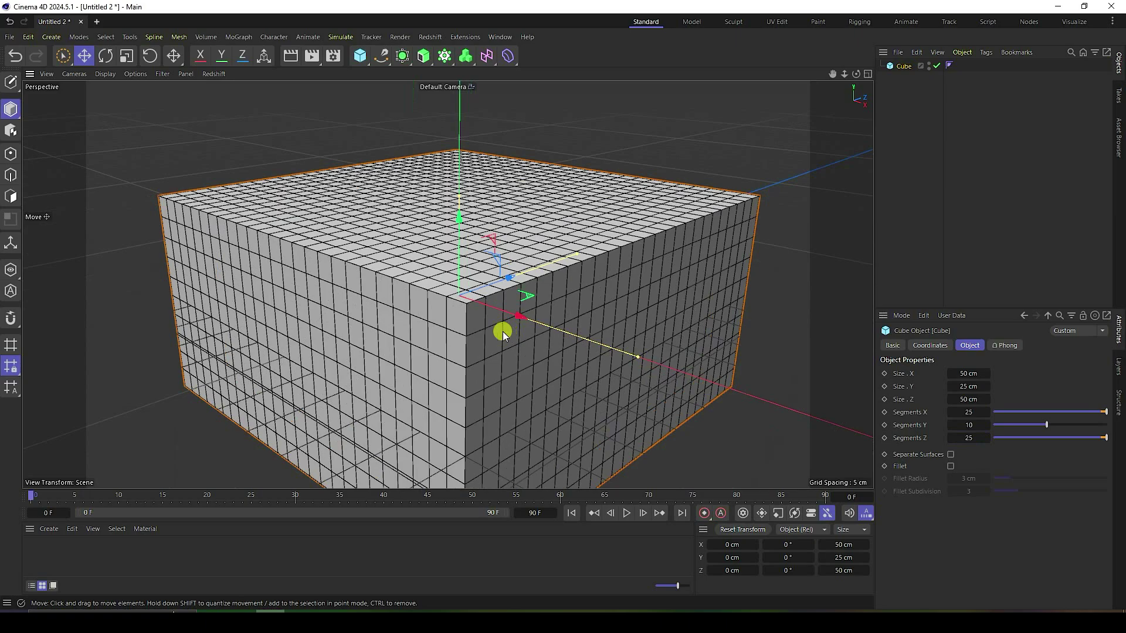
{"action": "scroll", "coordinate": [463, 316], "scroll_direction": "up", "scroll_amount": 3}
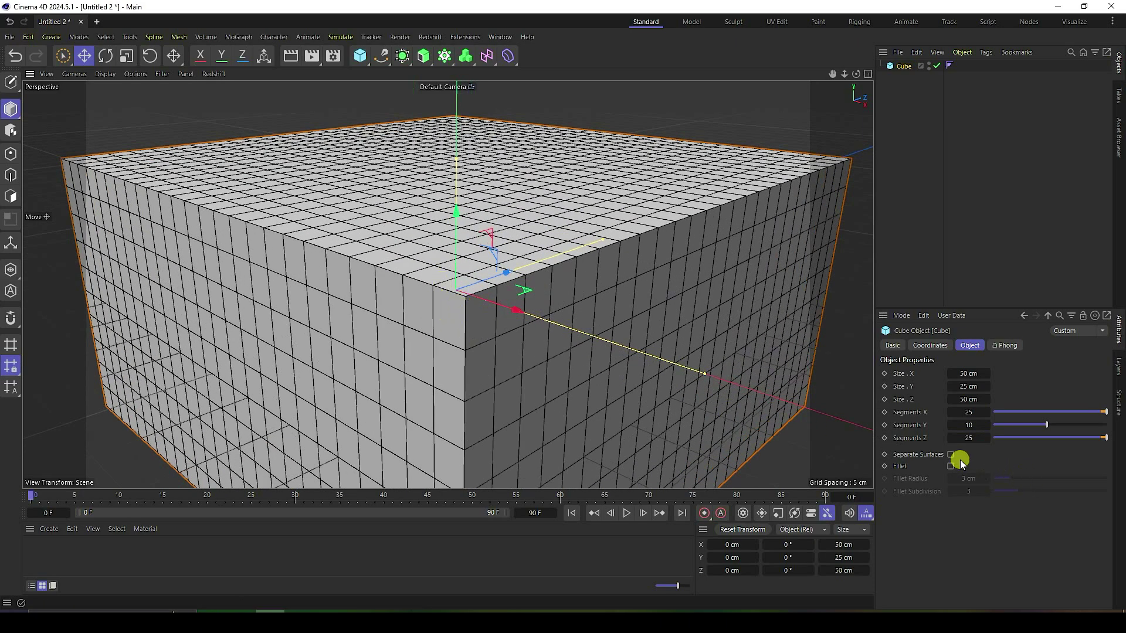
{"action": "left_click", "coordinate": [951, 466]}
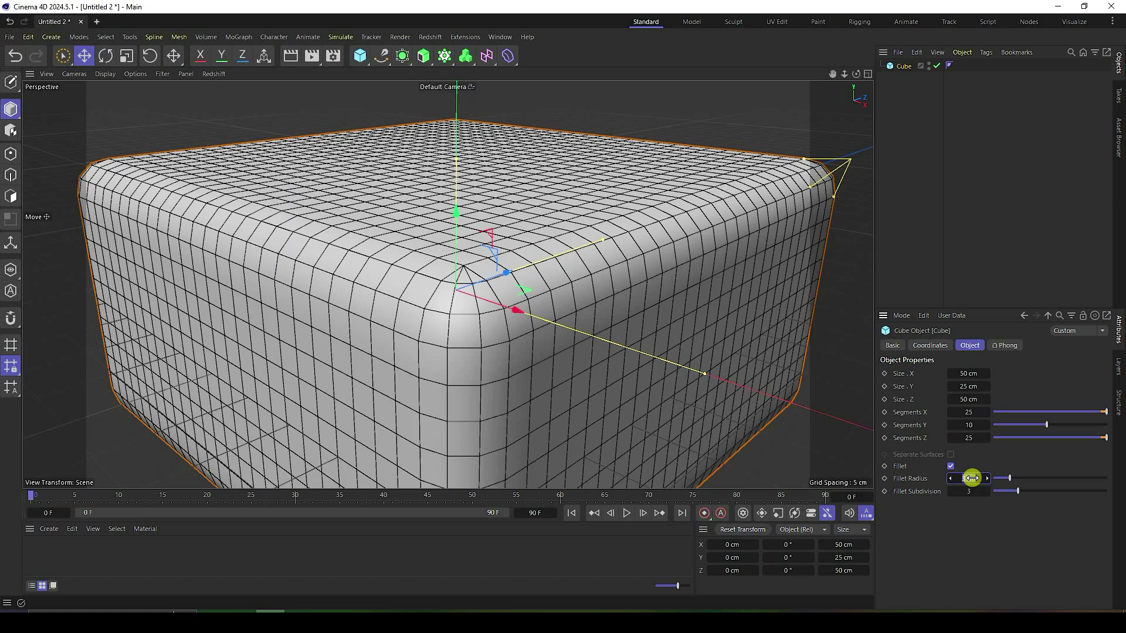
{"action": "left_click_drag", "start_coordinate": [972, 478], "coordinate": [975, 490]}
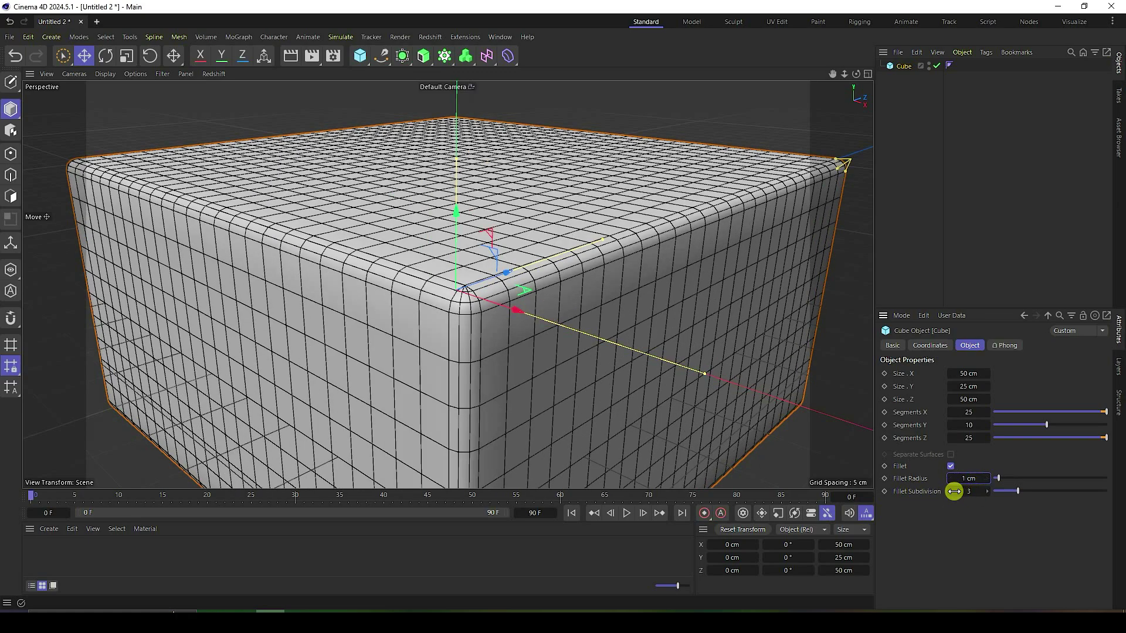
{"action": "left_click", "coordinate": [951, 492]}
{"action": "scroll", "coordinate": [478, 324], "scroll_direction": "down", "scroll_amount": 5}
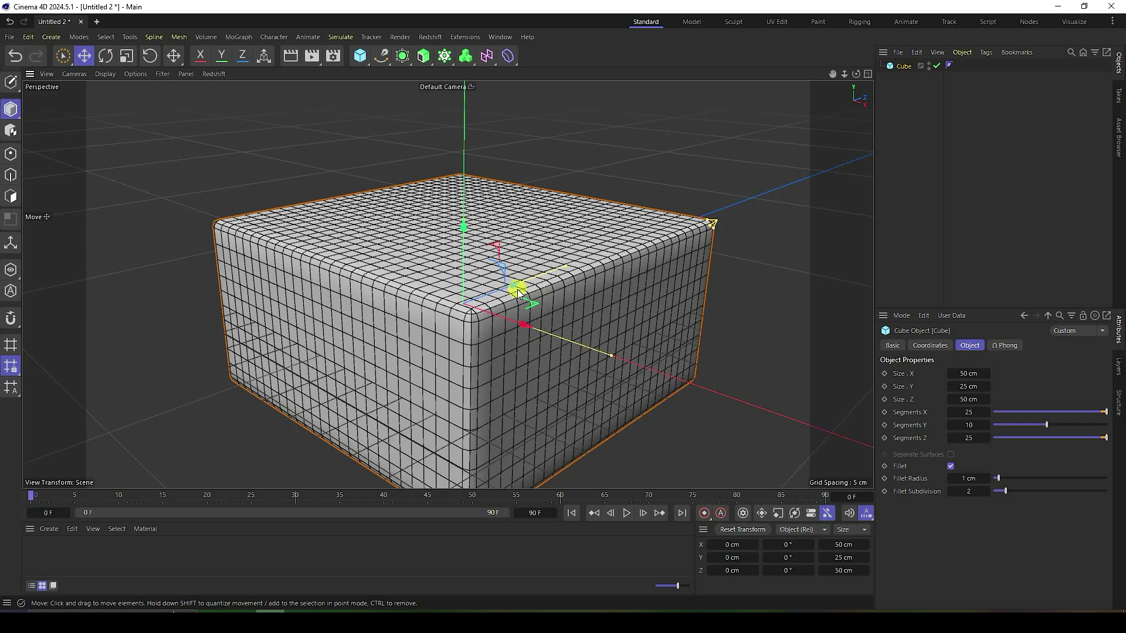
{"action": "scroll", "coordinate": [524, 296], "scroll_direction": "down", "scroll_amount": 3}
Add a Cloner and place the Cube under it.
{"action": "left_click", "coordinate": [444, 56]}
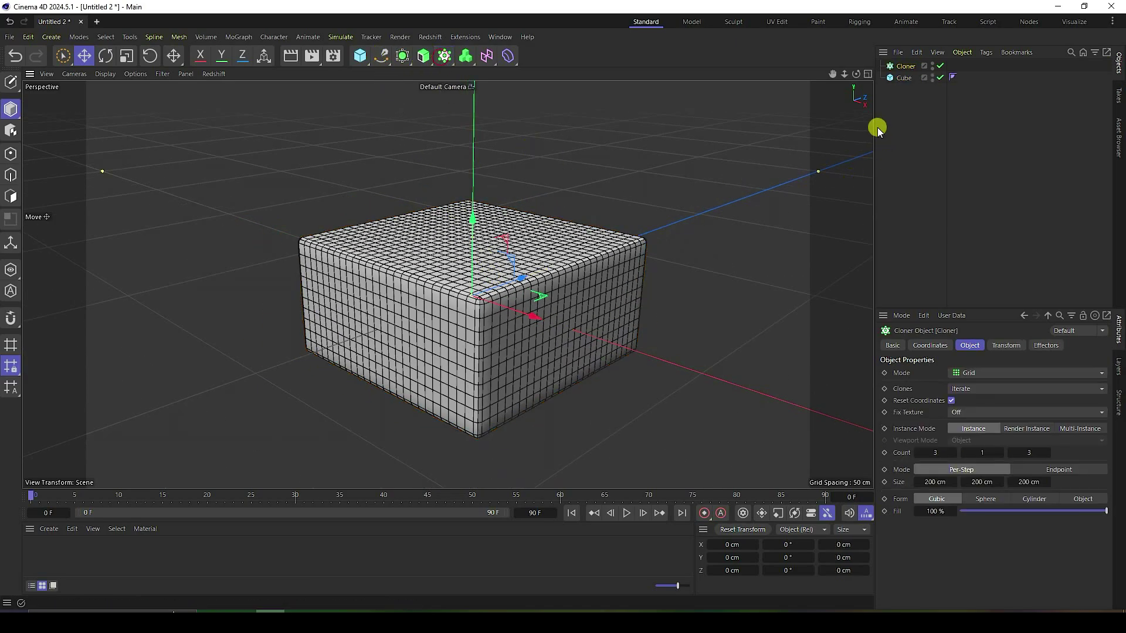
{"action": "left_click", "coordinate": [906, 78]}
{"action": "left_click_drag", "start_coordinate": [903, 62], "coordinate": [904, 66]}
{"action": "left_click", "coordinate": [906, 66]}
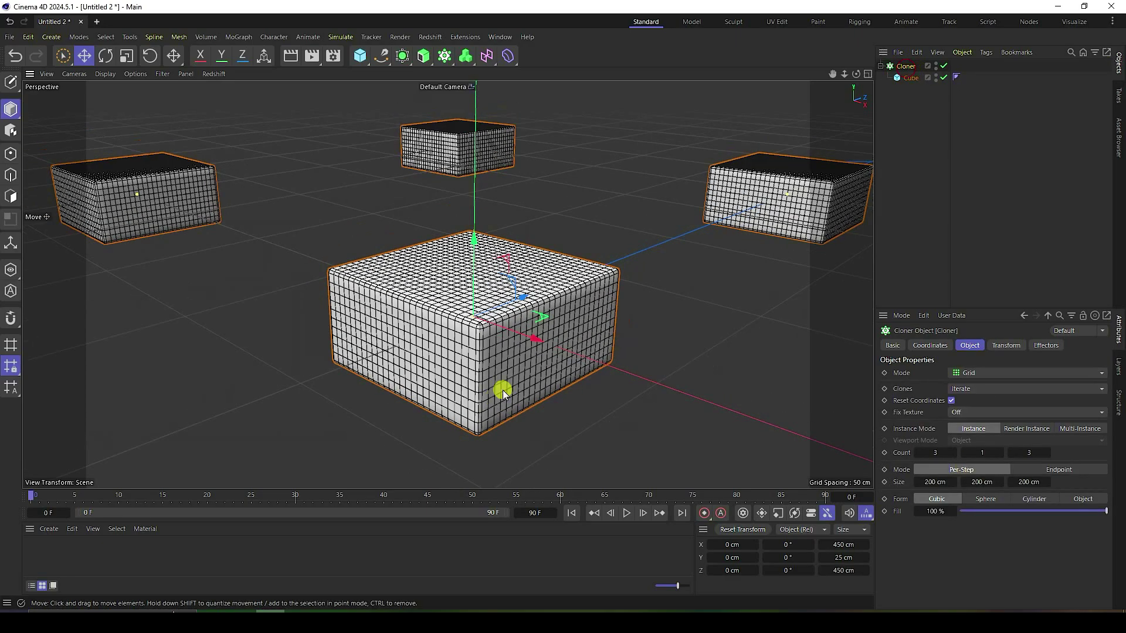
Set the Cloner's grid spacing to 55 cm on X and Z.
{"action": "scroll", "coordinate": [494, 401], "scroll_direction": "down", "scroll_amount": 5}
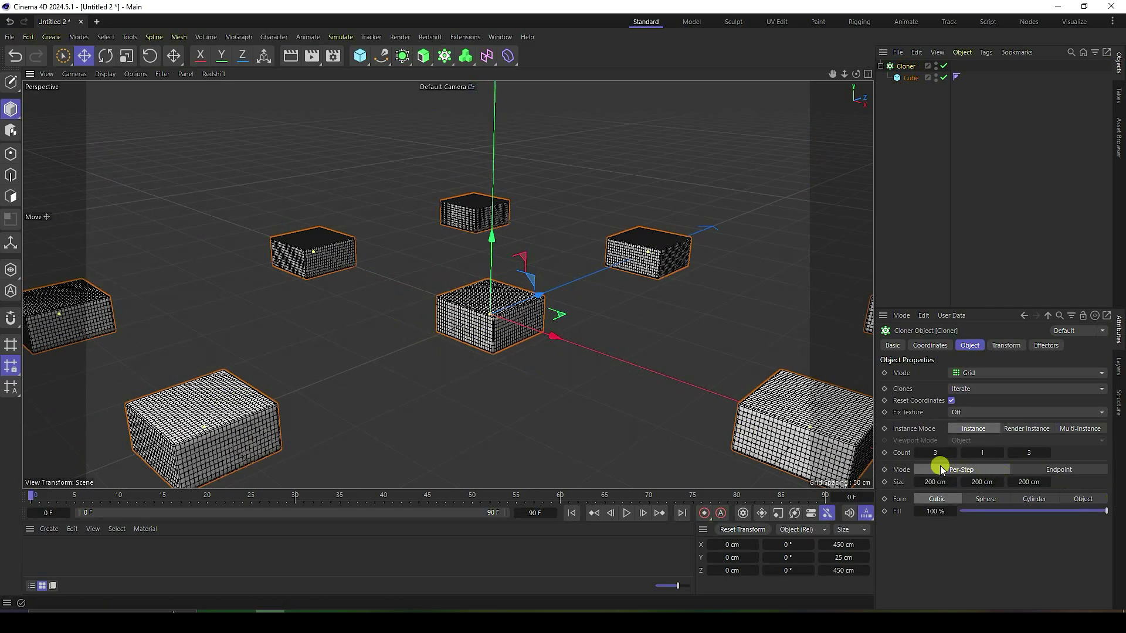
{"action": "left_click_drag", "start_coordinate": [935, 482], "coordinate": [933, 483]}
{"action": "left_click", "coordinate": [955, 482]}
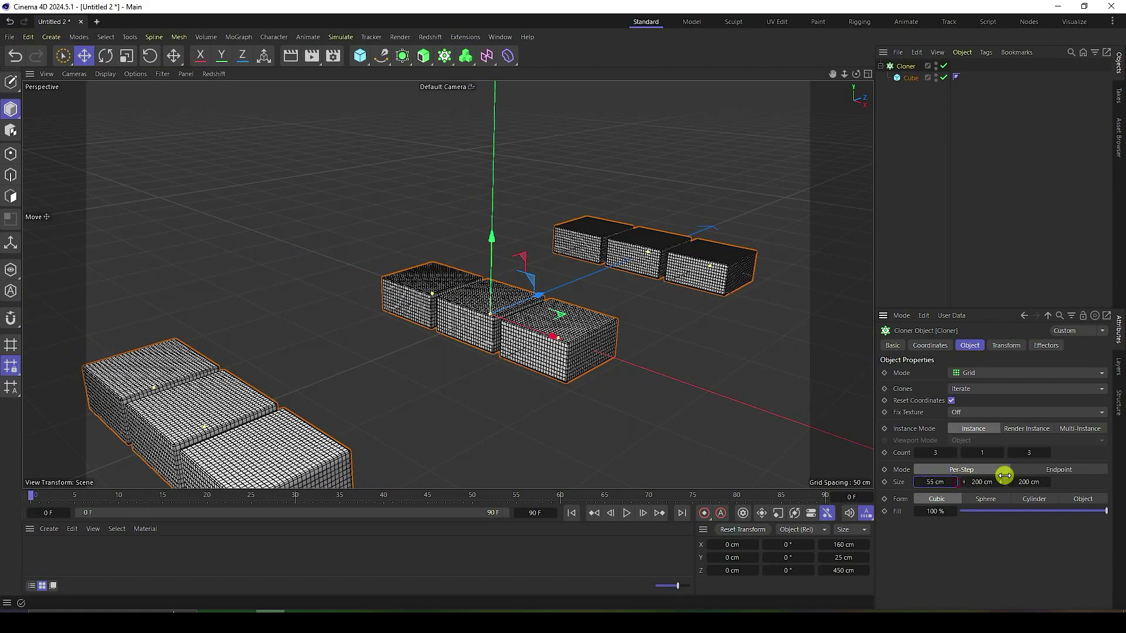
{"action": "left_click_drag", "start_coordinate": [1028, 482], "coordinate": [1023, 481]}
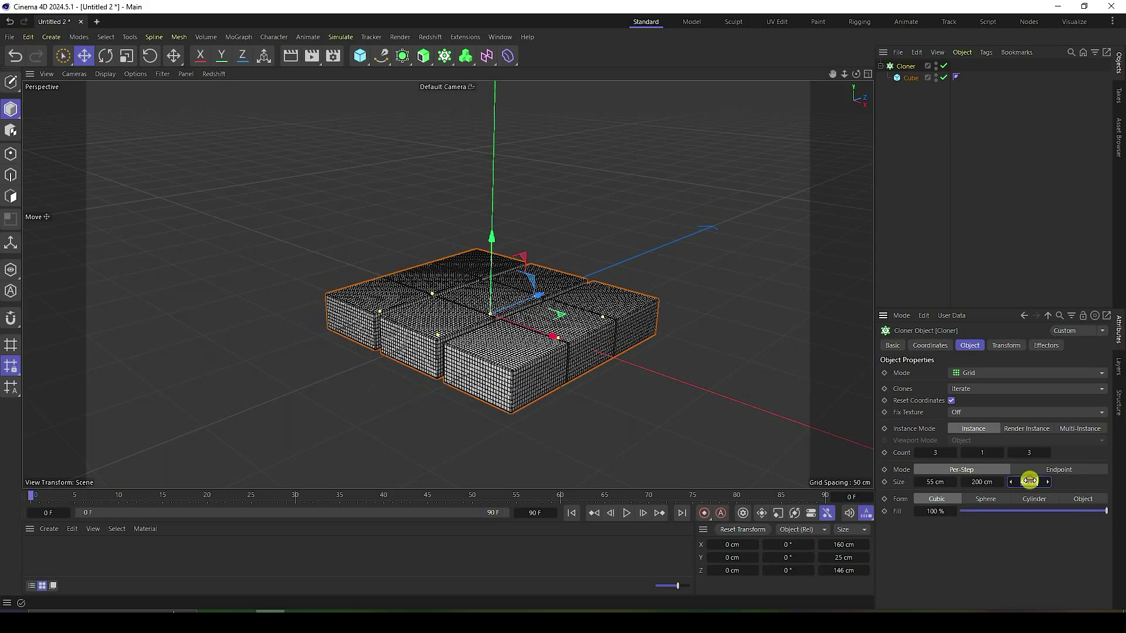
{"action": "key", "text": "Return"}
{"action": "scroll", "coordinate": [493, 259], "scroll_direction": "down", "scroll_amount": 2}
{"action": "left_click_drag", "start_coordinate": [856, 74], "coordinate": [562, 324]}
Raise the clone count to 10 on X and Z for a 10×10 grid.
{"action": "left_click_drag", "start_coordinate": [952, 454], "coordinate": [951, 452]}
{"action": "left_click_drag", "start_coordinate": [1050, 455], "coordinate": [1049, 455]}
{"action": "scroll", "coordinate": [646, 478], "scroll_direction": "down", "scroll_amount": 5}
{"action": "scroll", "coordinate": [645, 477], "scroll_direction": "up", "scroll_amount": 8}
{"action": "scroll", "coordinate": [638, 414], "scroll_direction": "down", "scroll_amount": 5}
{"action": "scroll", "coordinate": [516, 322], "scroll_direction": "up", "scroll_amount": 3}
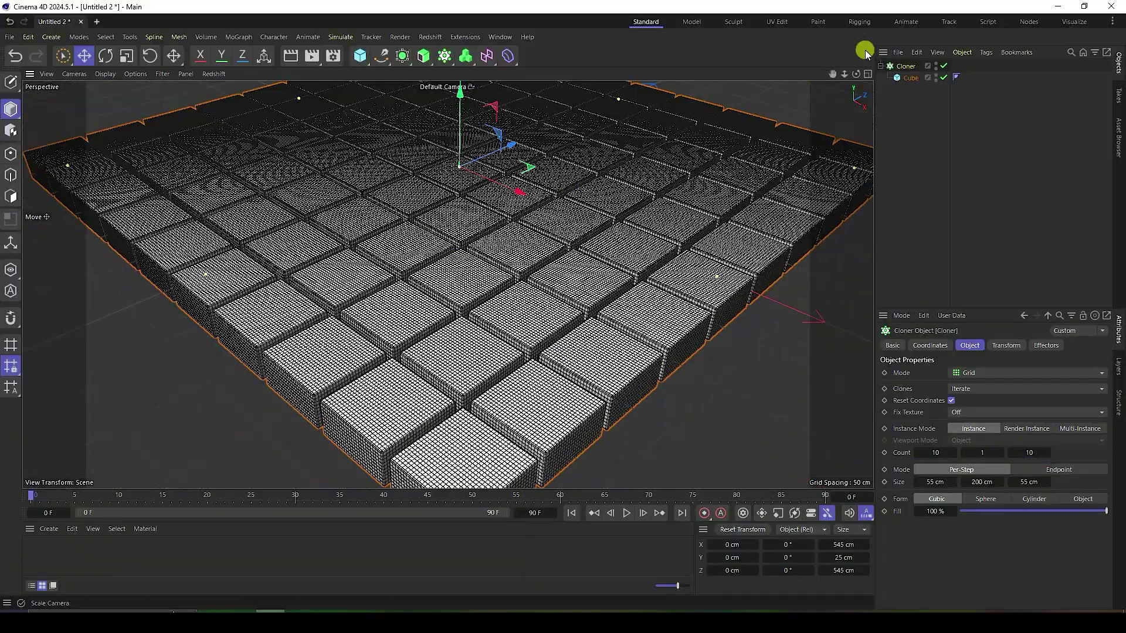
{"action": "left_click_drag", "start_coordinate": [844, 72], "coordinate": [810, 80]}
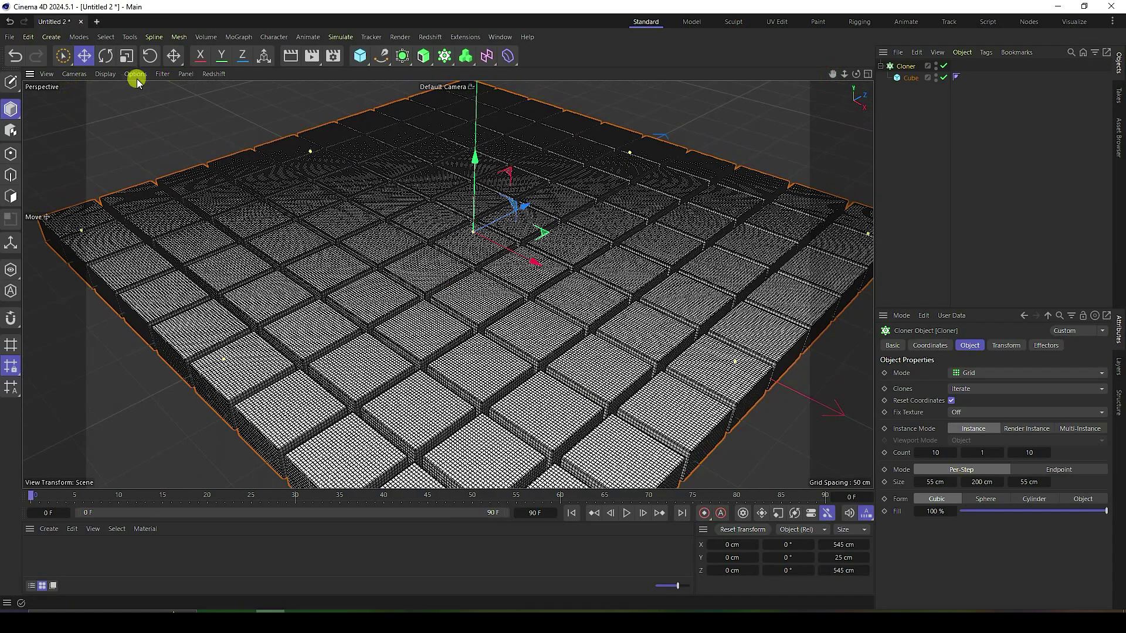
{"action": "left_click", "coordinate": [106, 74]}
Switch the viewport to Gouraud shading and select the Cloner.
{"action": "left_click", "coordinate": [119, 108]}
{"action": "left_click", "coordinate": [200, 114]}
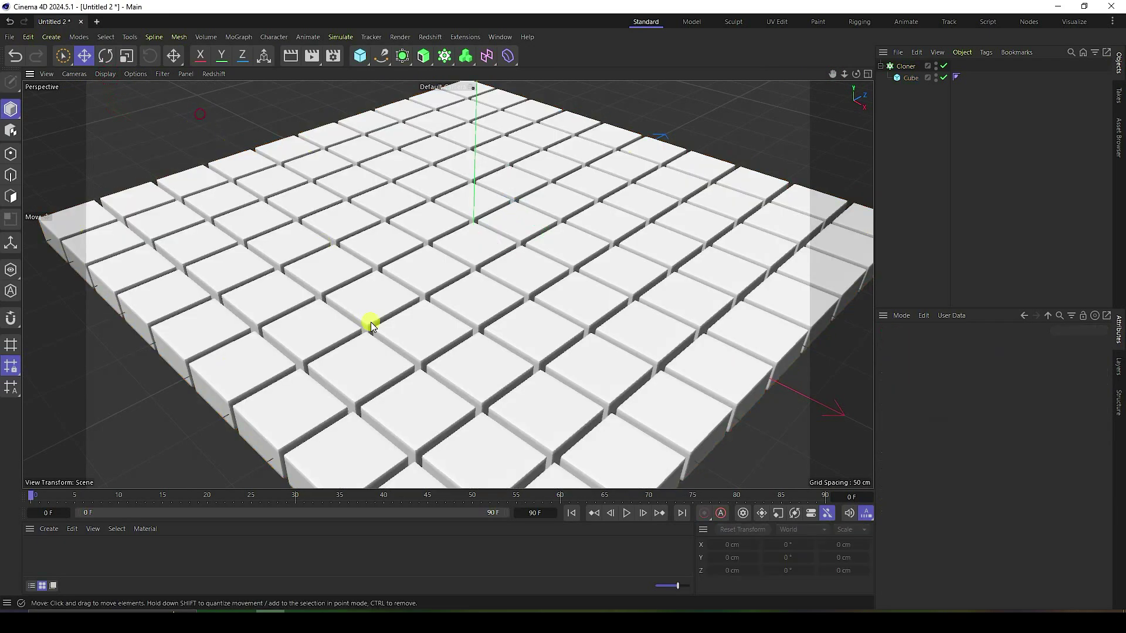
{"action": "left_click", "coordinate": [464, 274]}
{"action": "left_click", "coordinate": [907, 65]}
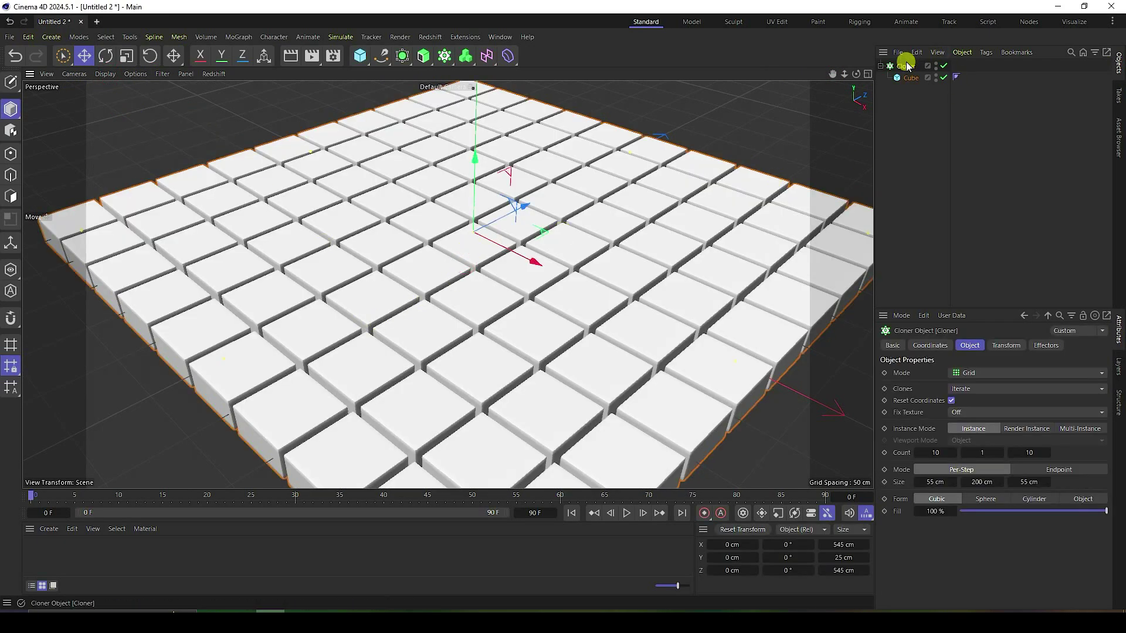
Add a Cloth tag with Balloon on, Overpressure 10 and Expansion Time 20 F.
{"action": "right_click", "coordinate": [909, 69]}
{"action": "mouse_move", "coordinate": [961, 235]}
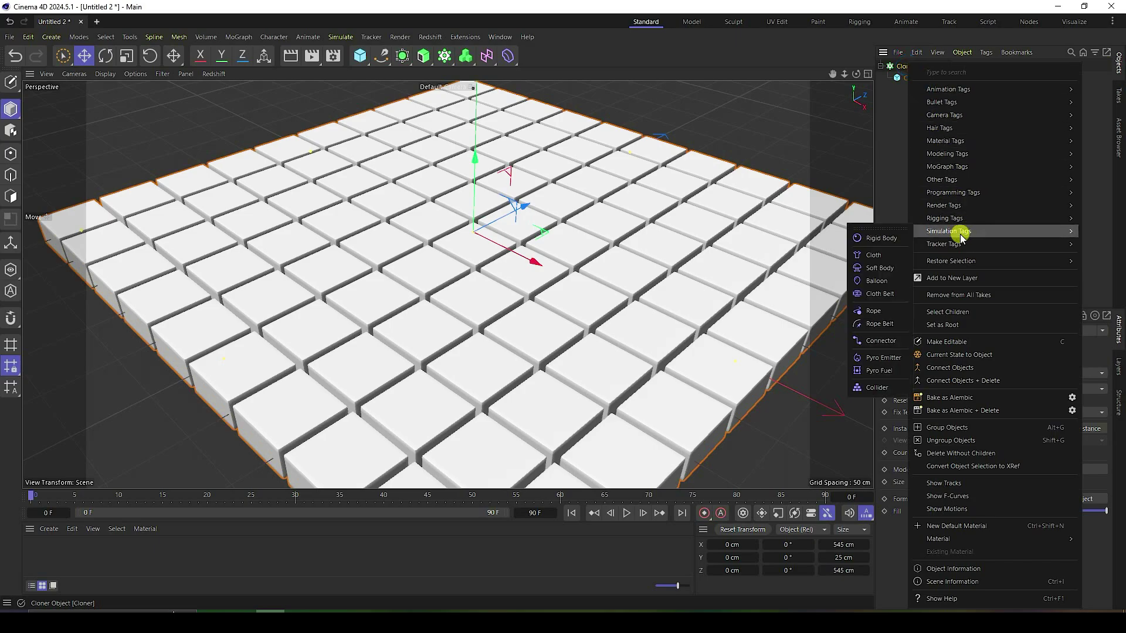
{"action": "left_click", "coordinate": [877, 256]}
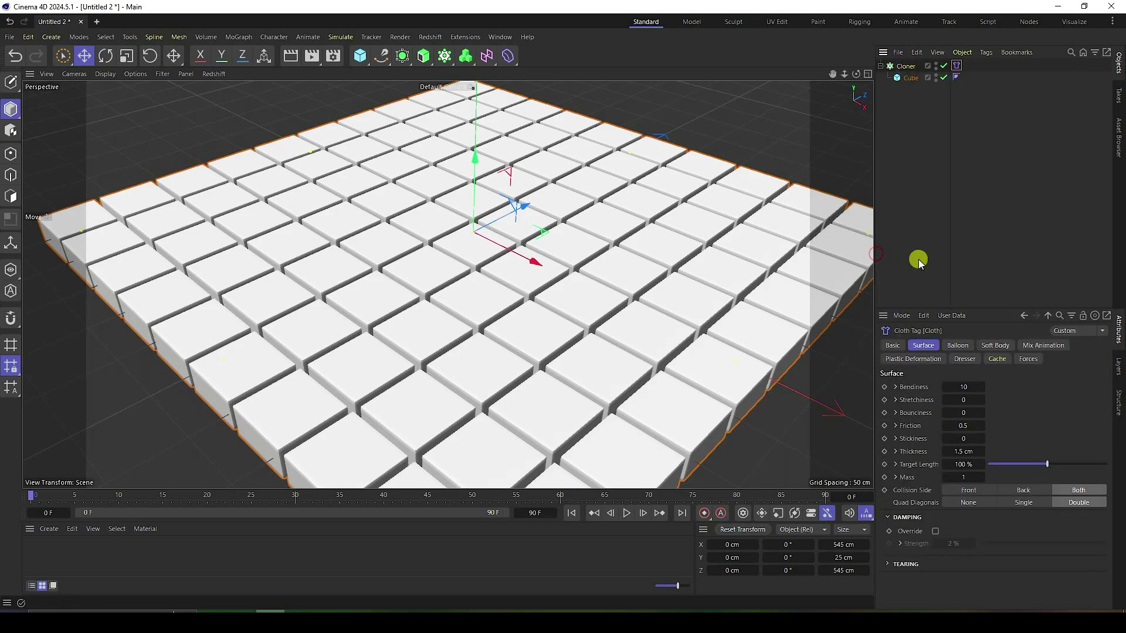
{"action": "left_click", "coordinate": [958, 347]}
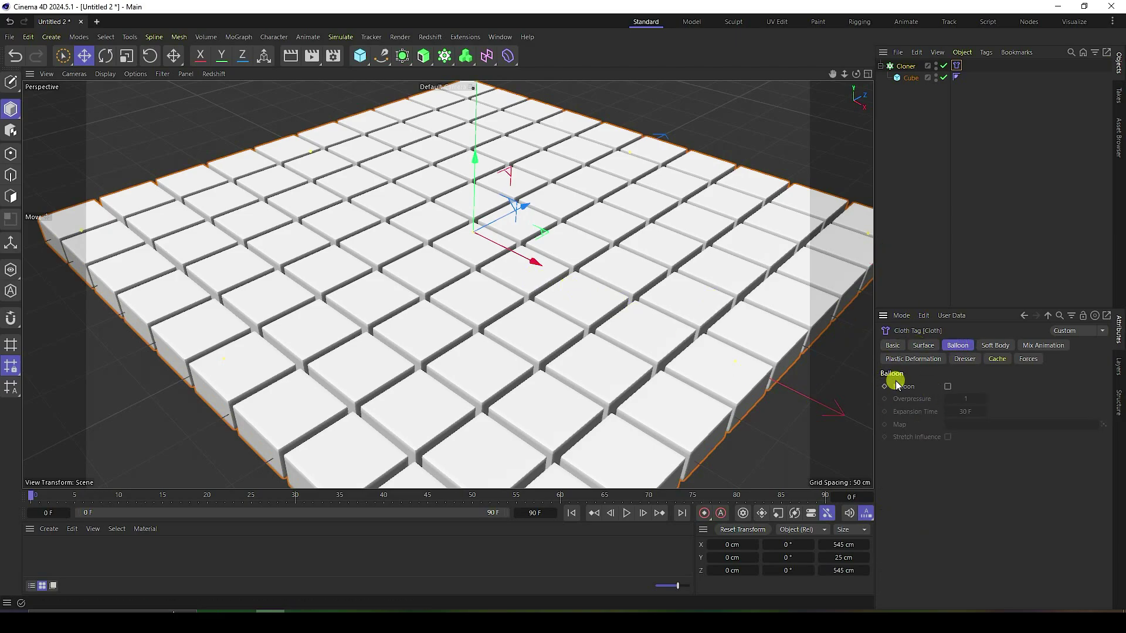
{"action": "left_click", "coordinate": [947, 386]}
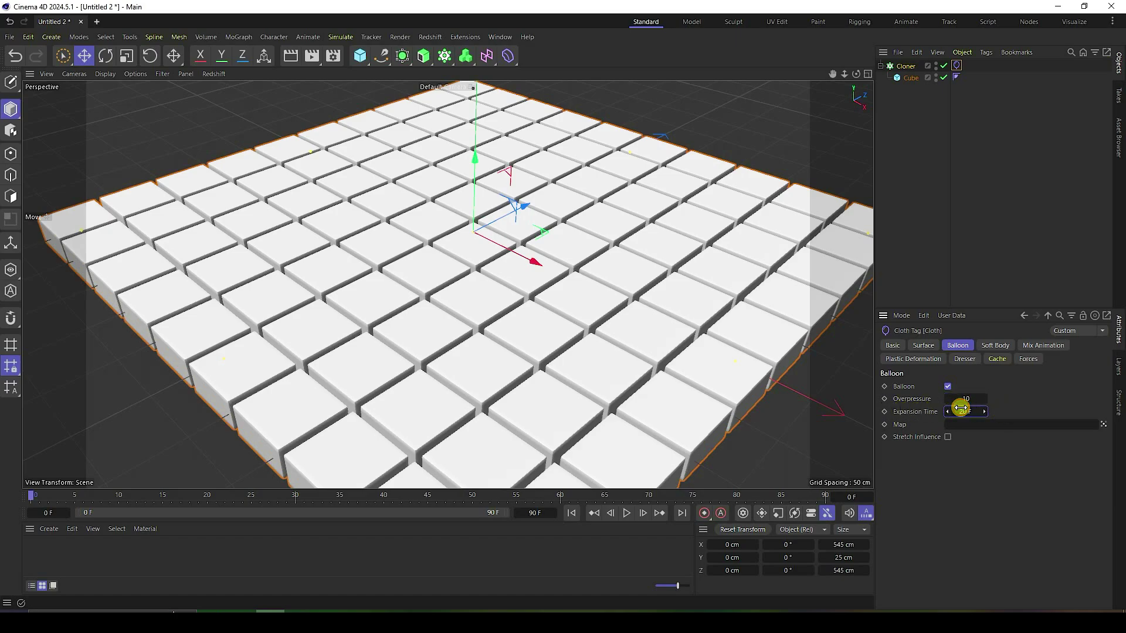
{"action": "left_click", "coordinate": [958, 409]}
Add a Vertex Map tag to the Cloner.
{"action": "right_click", "coordinate": [903, 67]}
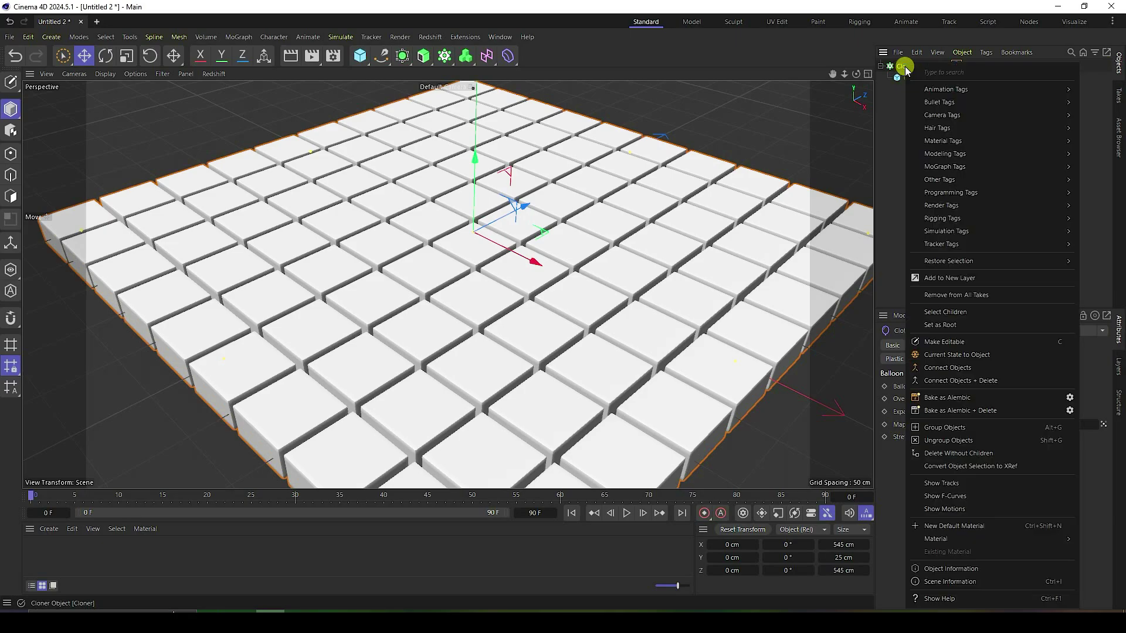
{"action": "mouse_move", "coordinate": [931, 224]}
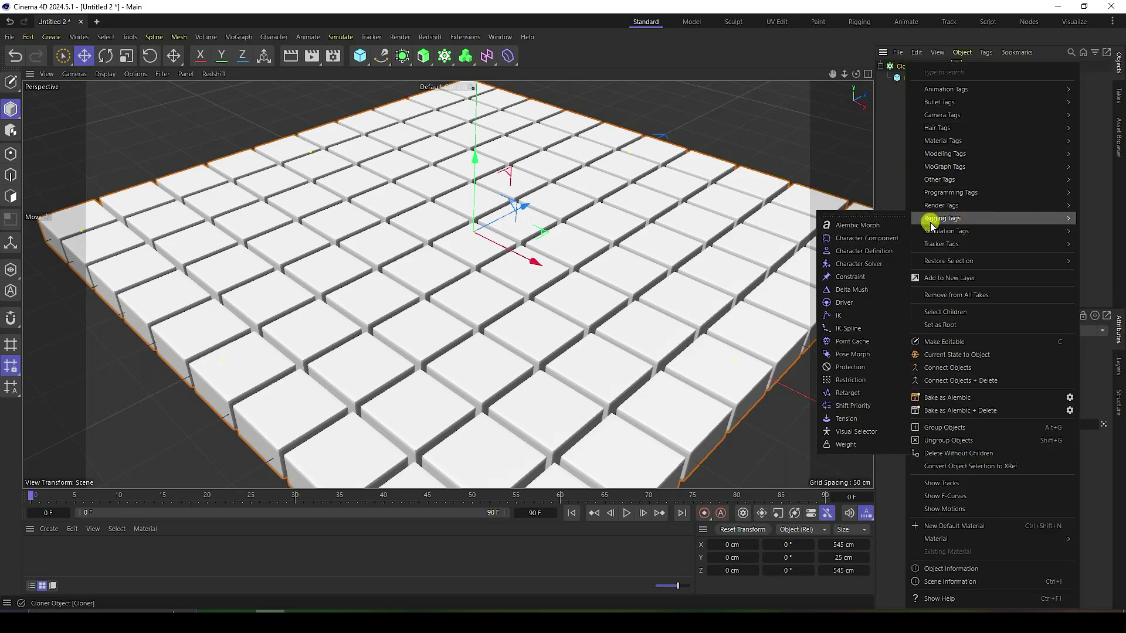
{"action": "mouse_move", "coordinate": [932, 181]}
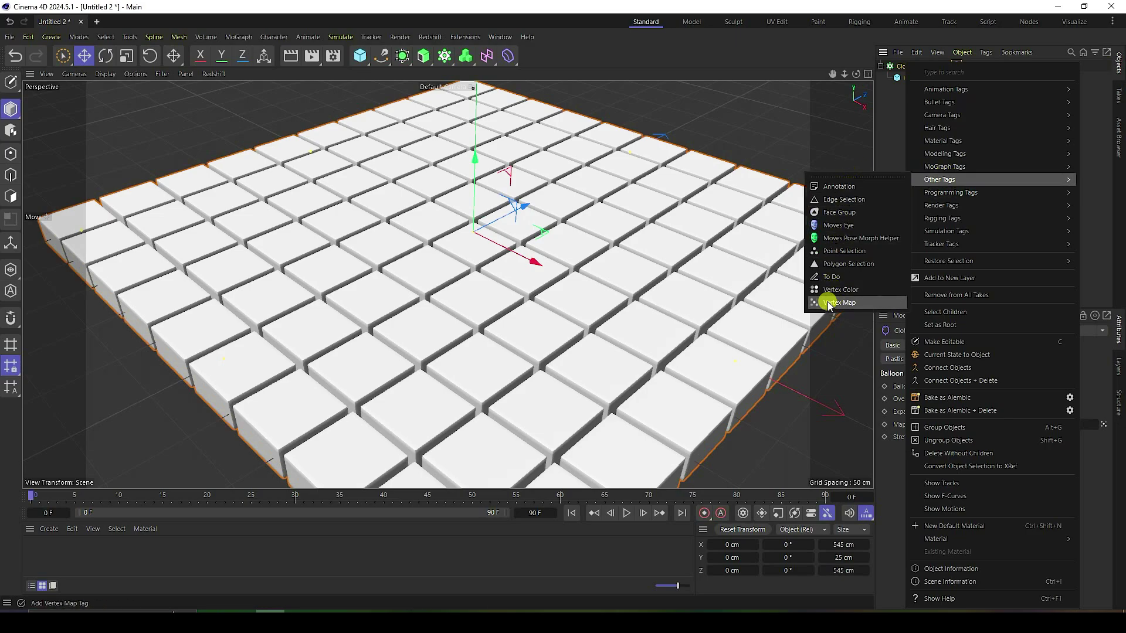
{"action": "left_click", "coordinate": [847, 303]}
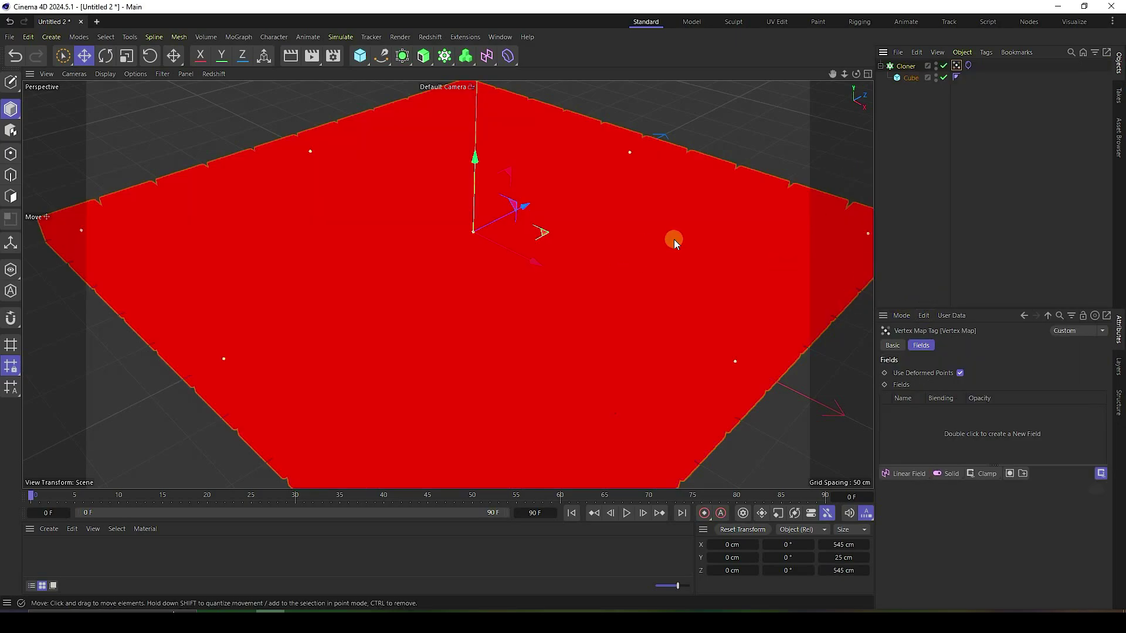
Add a Spherical Field to the vertex map's Fields and size it 200 cm.
{"action": "left_click", "coordinate": [894, 467]}
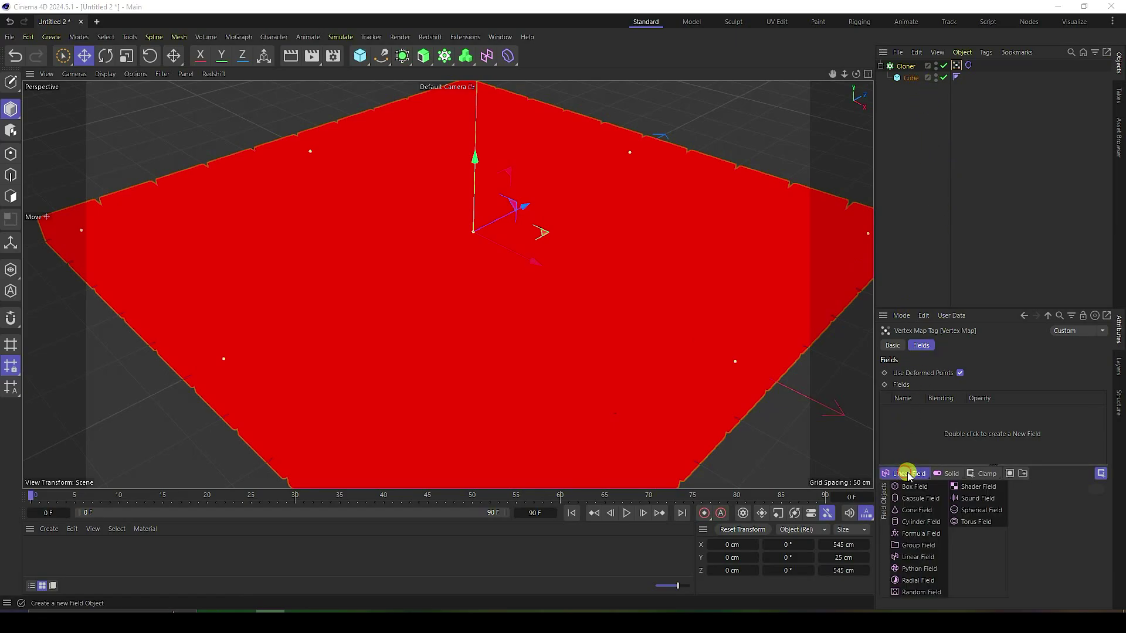
{"action": "left_click", "coordinate": [969, 511]}
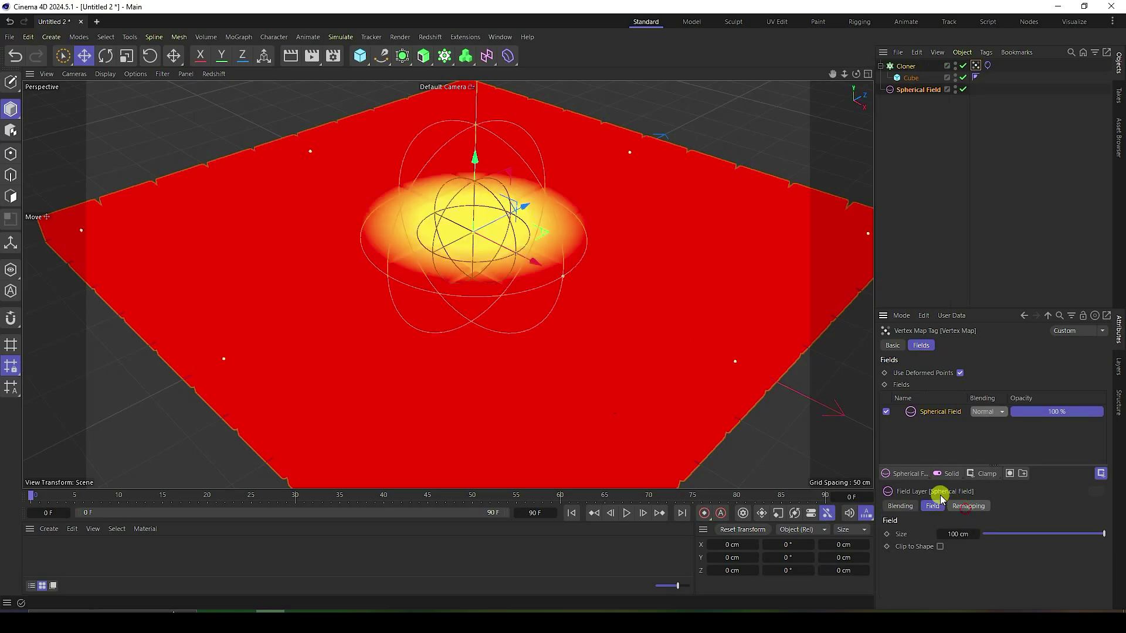
{"action": "left_click", "coordinate": [957, 534]}
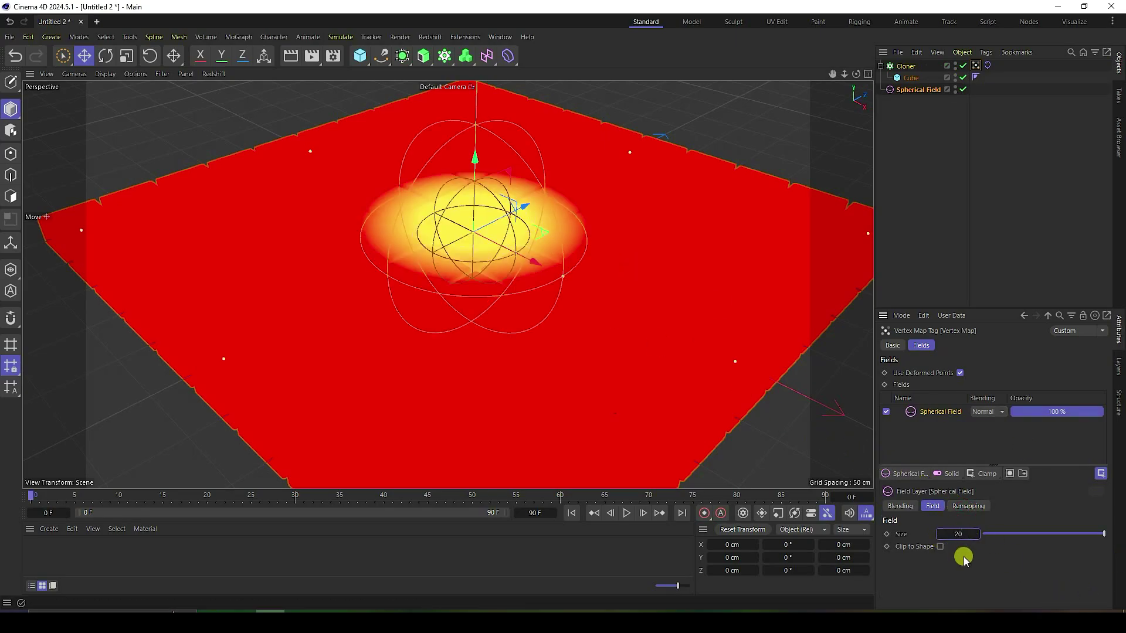
{"action": "type", "text": "200"}
{"action": "key", "text": "Return"}
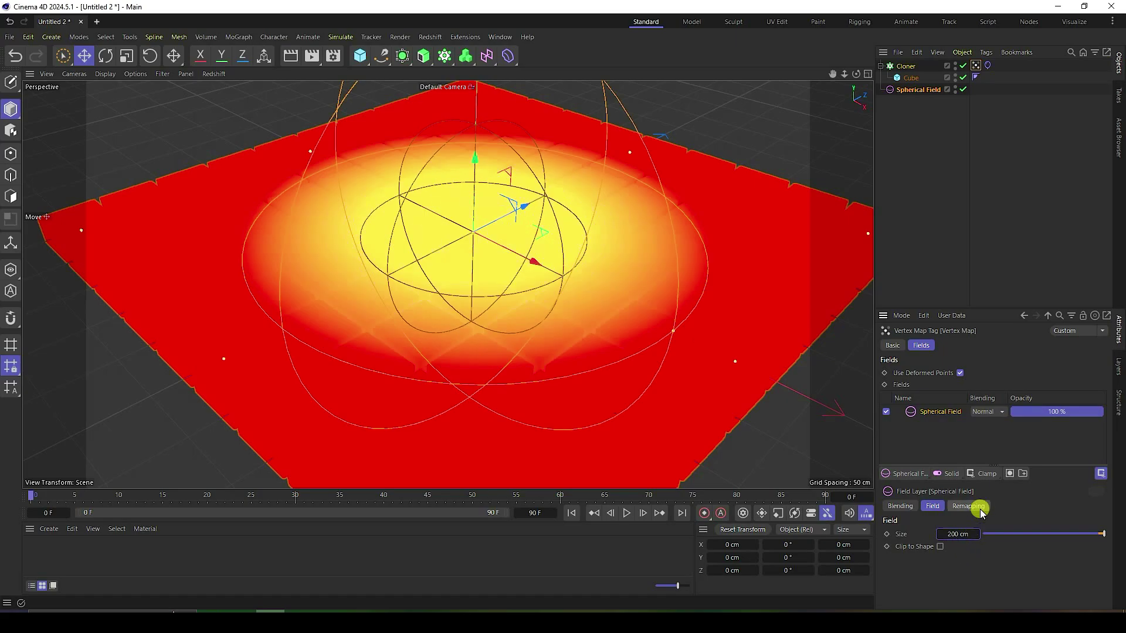
{"action": "left_click", "coordinate": [988, 65]}
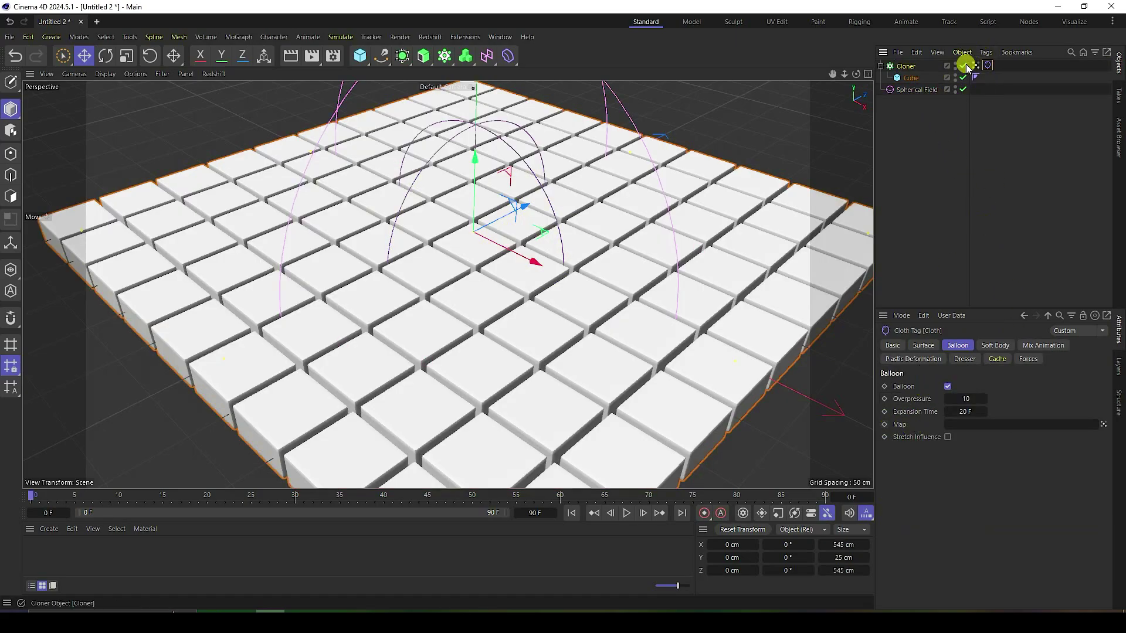
Use the Vertex Map as the cloth's Balloon map and enable With Pins under Mix Animation.
{"action": "left_click_drag", "start_coordinate": [975, 65], "coordinate": [982, 426]}
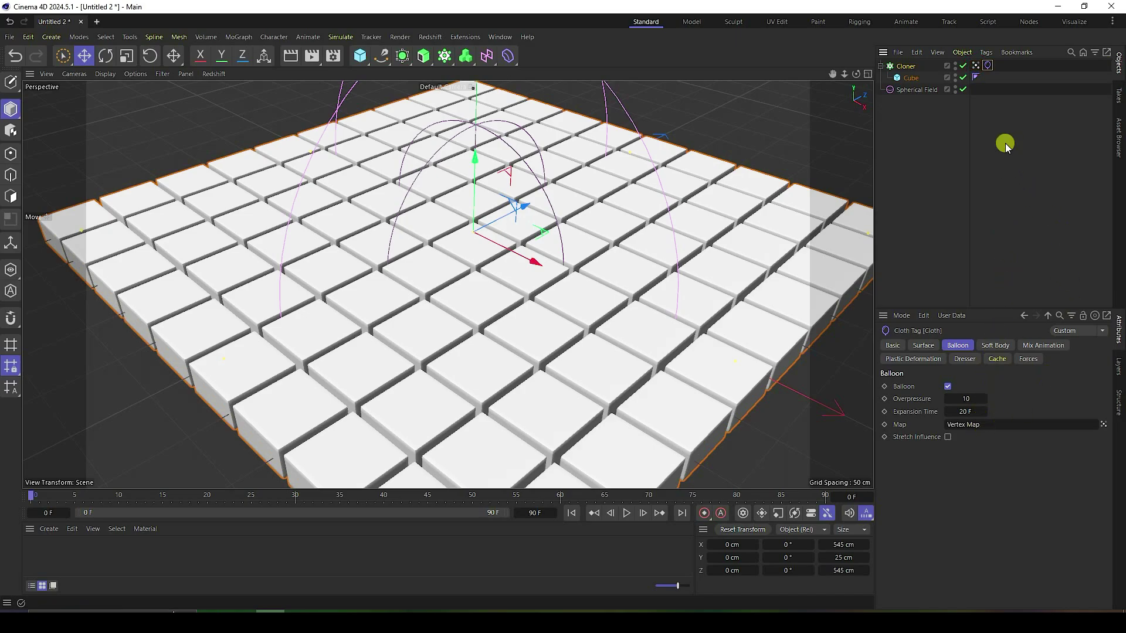
{"action": "left_click", "coordinate": [988, 346]}
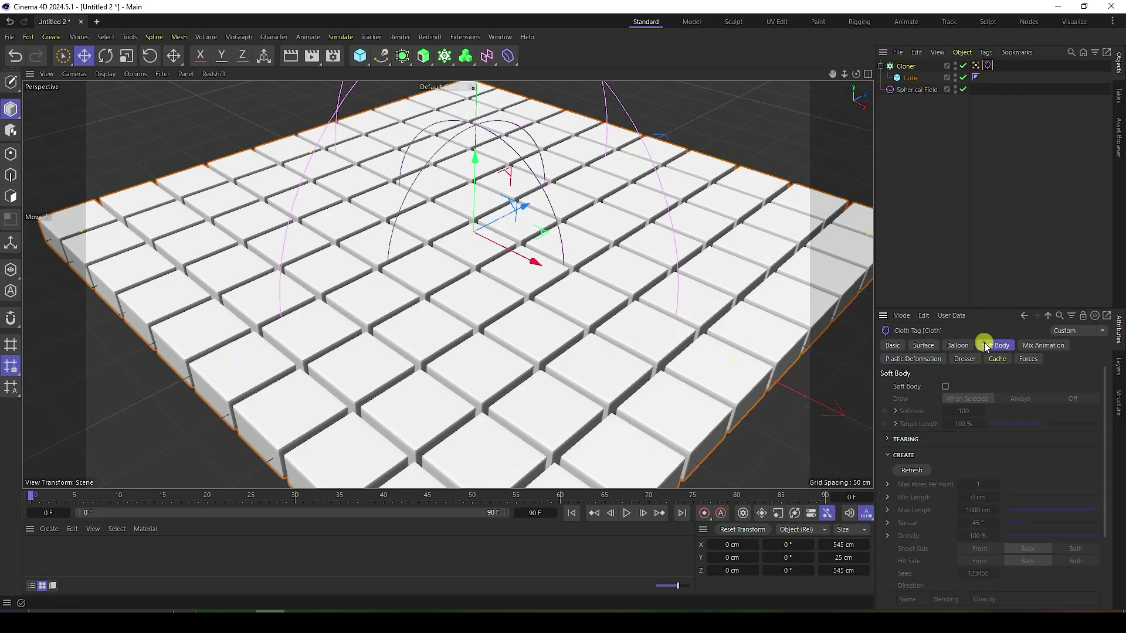
{"action": "left_click", "coordinate": [1042, 345]}
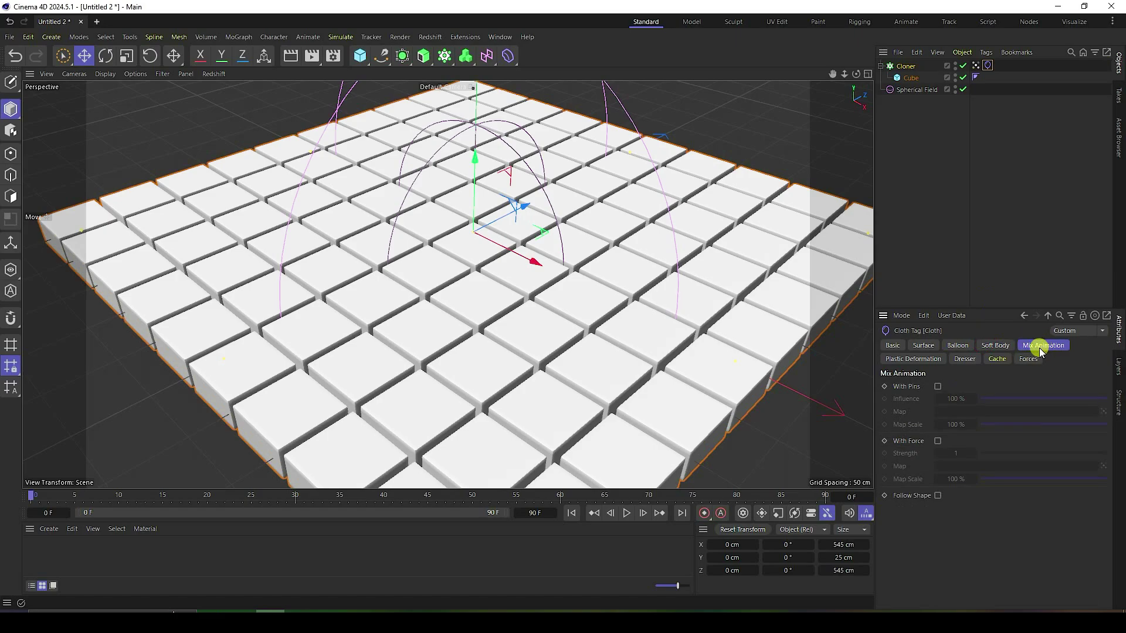
{"action": "left_click", "coordinate": [938, 386]}
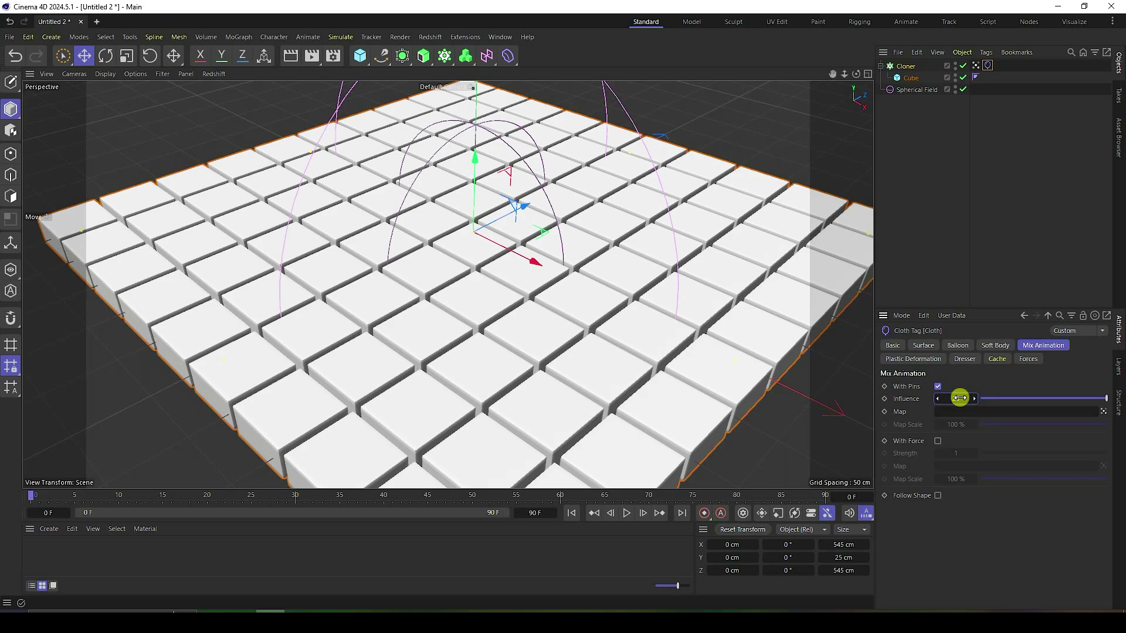
Review the cloth's Plastic, Dresser, Cache and Forces tabs, then reselect the Vertex Map tag.
{"action": "left_click", "coordinate": [916, 359]}
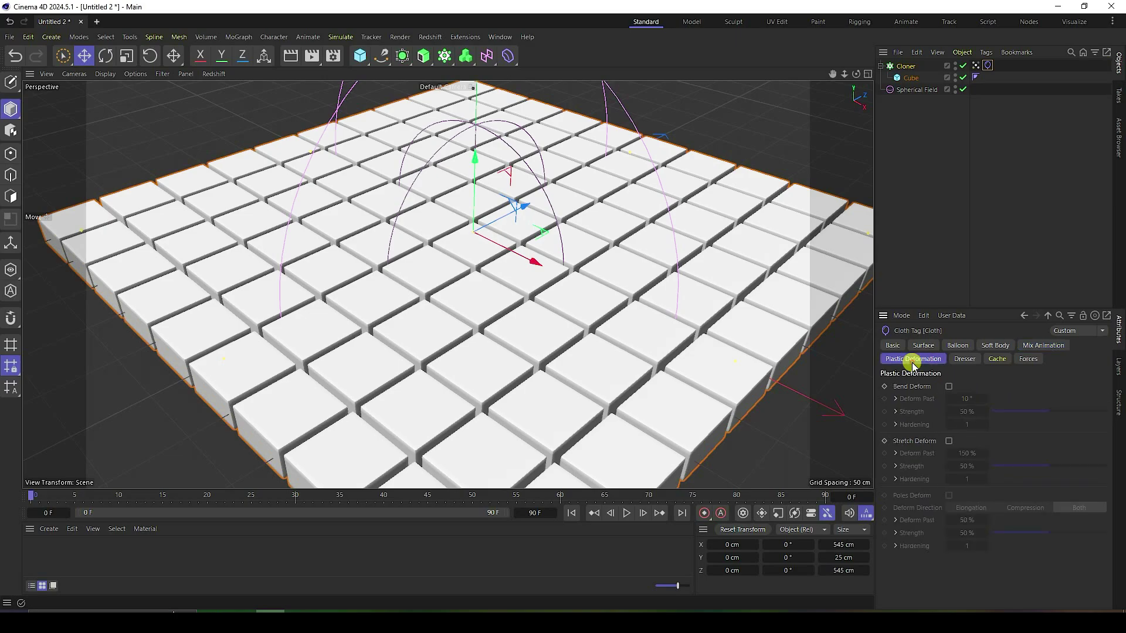
{"action": "left_click", "coordinate": [969, 359]}
{"action": "left_click", "coordinate": [997, 359]}
{"action": "left_click", "coordinate": [1028, 359]}
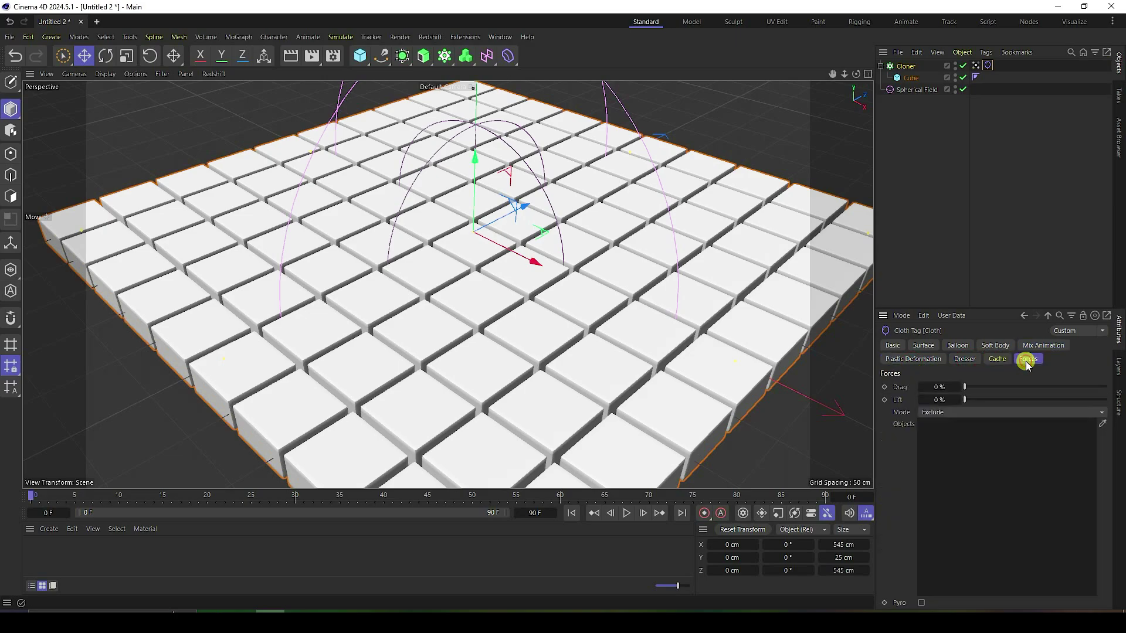
{"action": "left_click", "coordinate": [977, 66]}
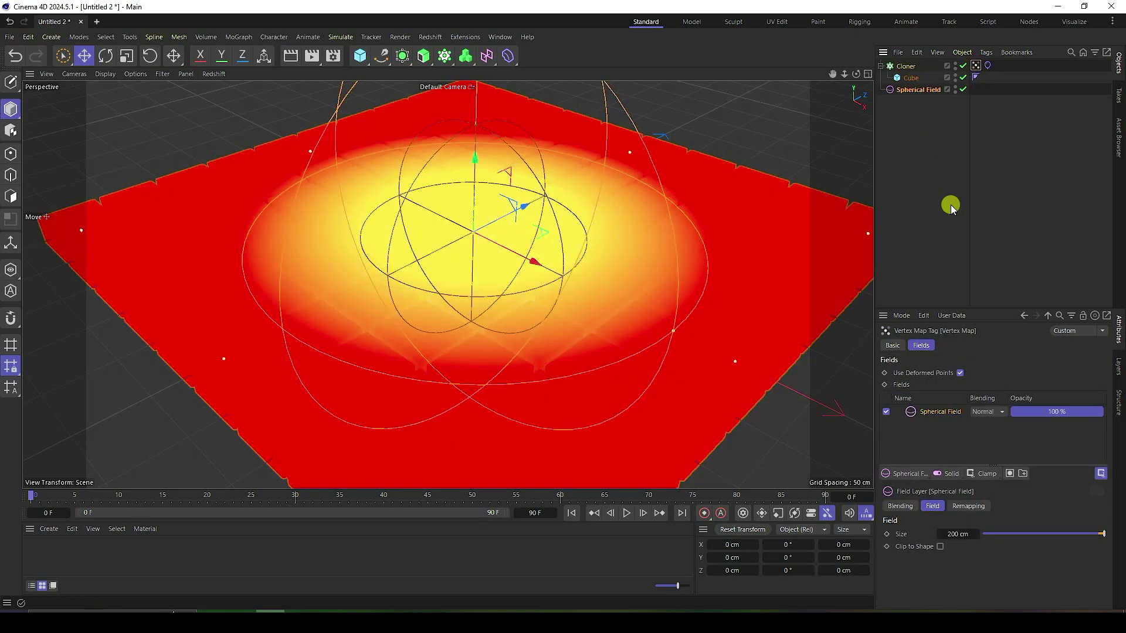
Lower the spherical field layer's remapping Strength from 100% to 15%.
{"action": "left_click", "coordinate": [964, 505]}
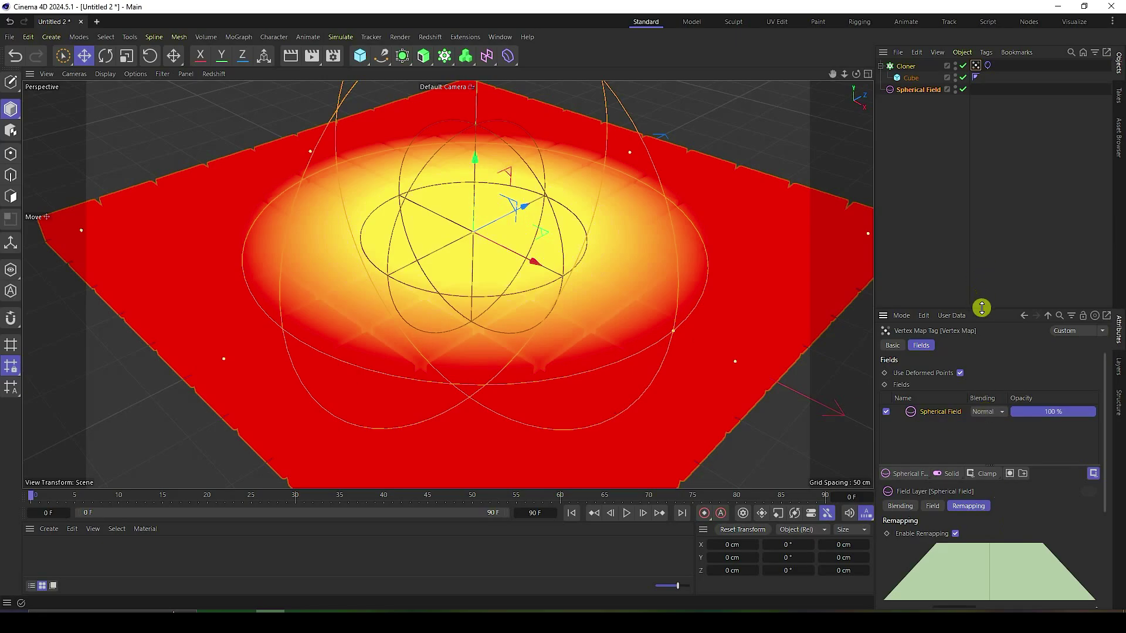
{"action": "left_click_drag", "start_coordinate": [982, 308], "coordinate": [980, 231]}
{"action": "left_click_drag", "start_coordinate": [1095, 529], "coordinate": [995, 530]}
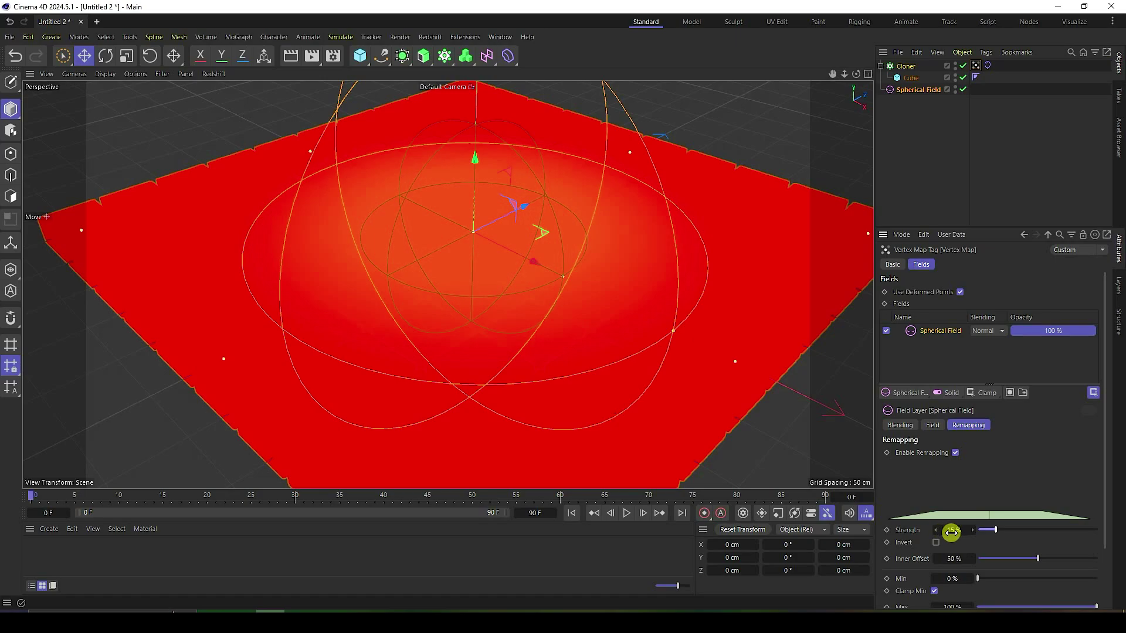
{"action": "right_click_drag", "start_coordinate": [610, 313], "coordinate": [545, 234], "text": "alt"}
{"action": "left_click", "coordinate": [920, 89]}
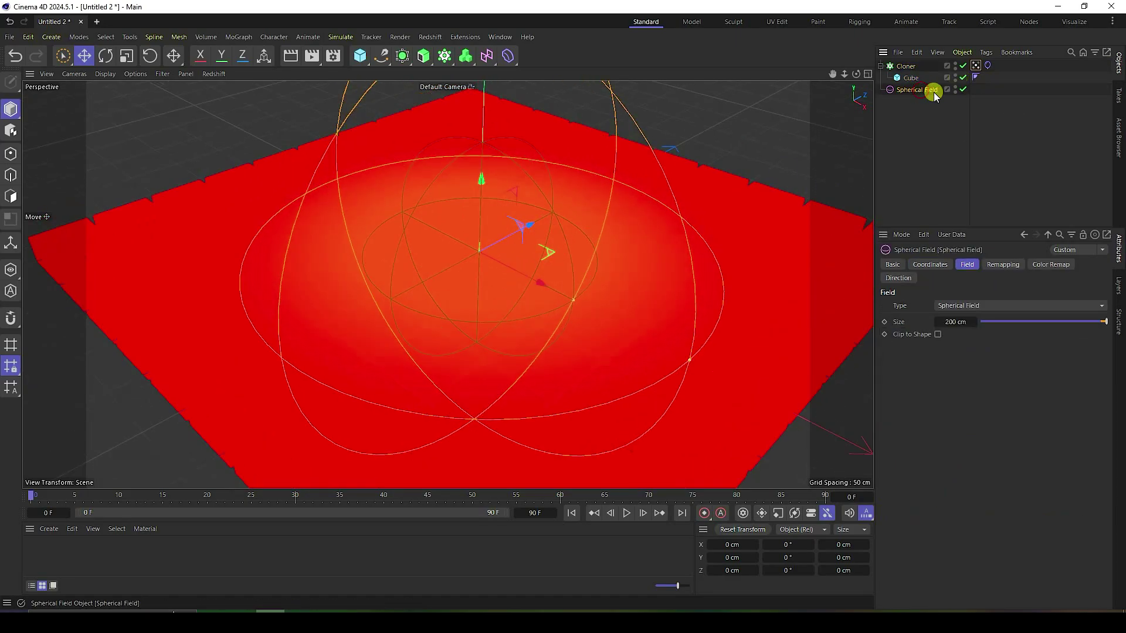
Vibrate the Spherical Field's position by 400/0/400 cm at frequency 0.4 over 300 frames.
{"action": "right_click", "coordinate": [918, 93]}
{"action": "mouse_move", "coordinate": [938, 91]}
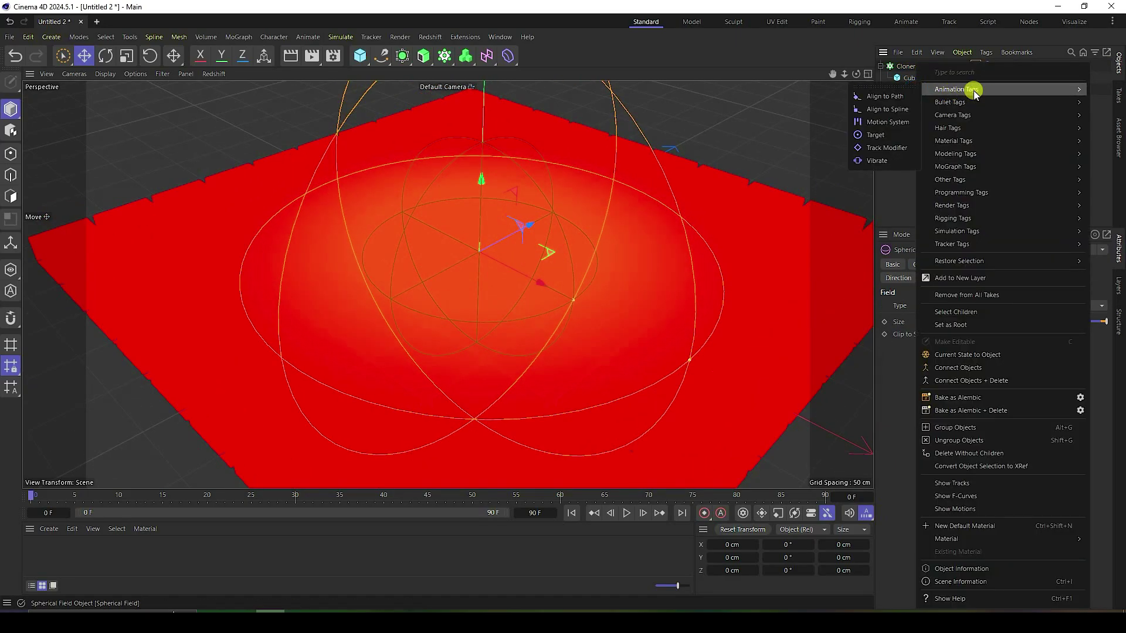
{"action": "left_click", "coordinate": [880, 161]}
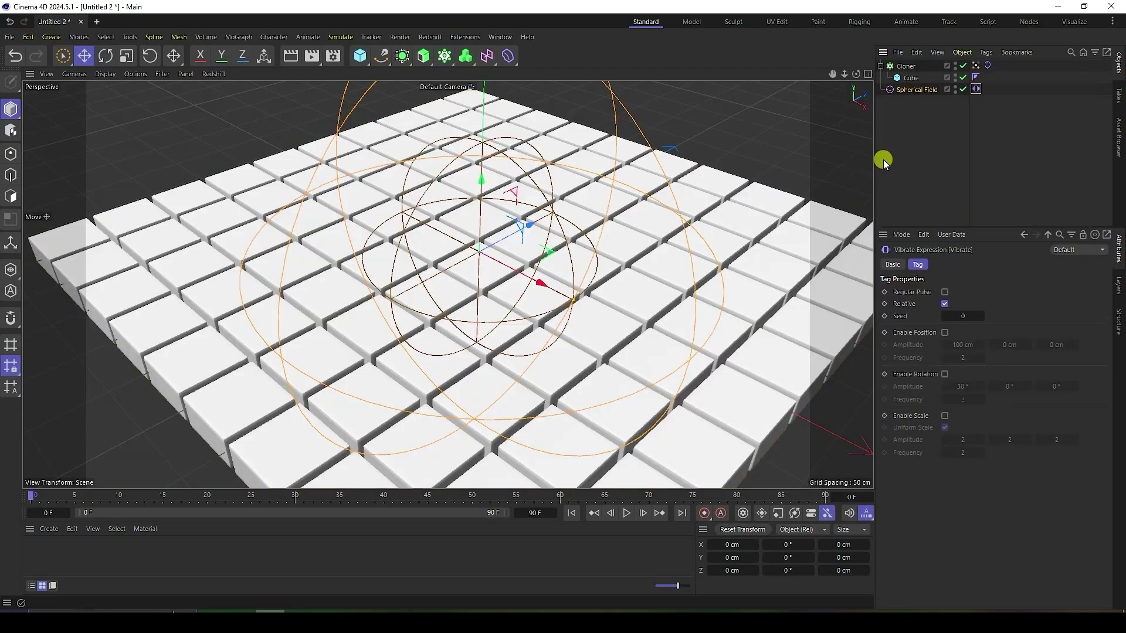
{"action": "left_click", "coordinate": [945, 332]}
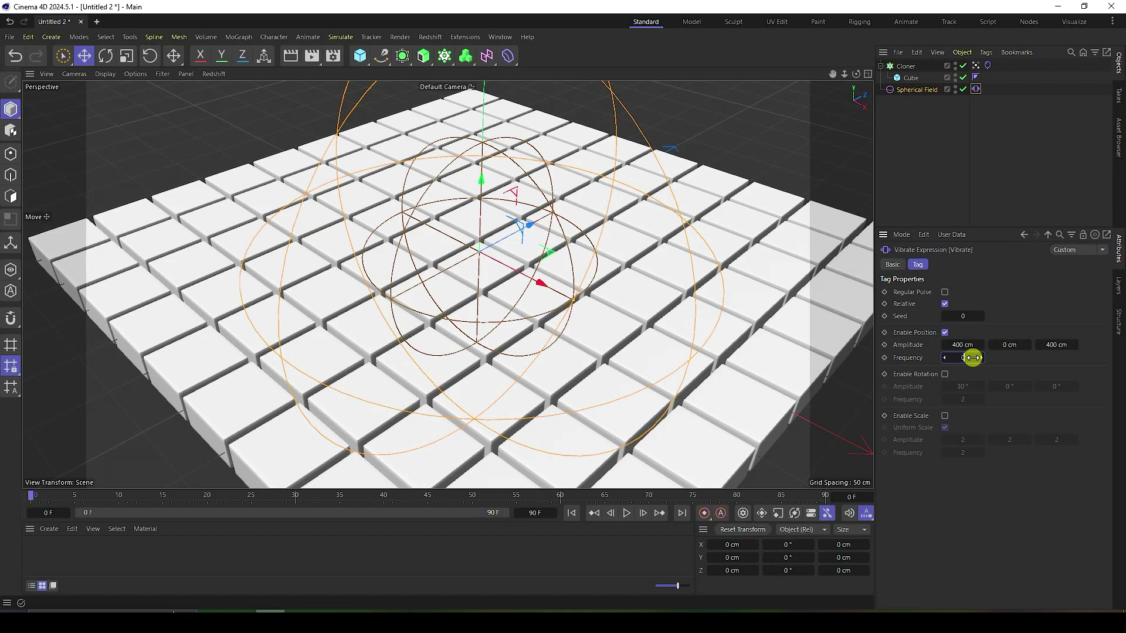
{"action": "type", "text": "0.4"}
{"action": "key", "text": "Return"}
{"action": "left_click", "coordinate": [538, 513]}
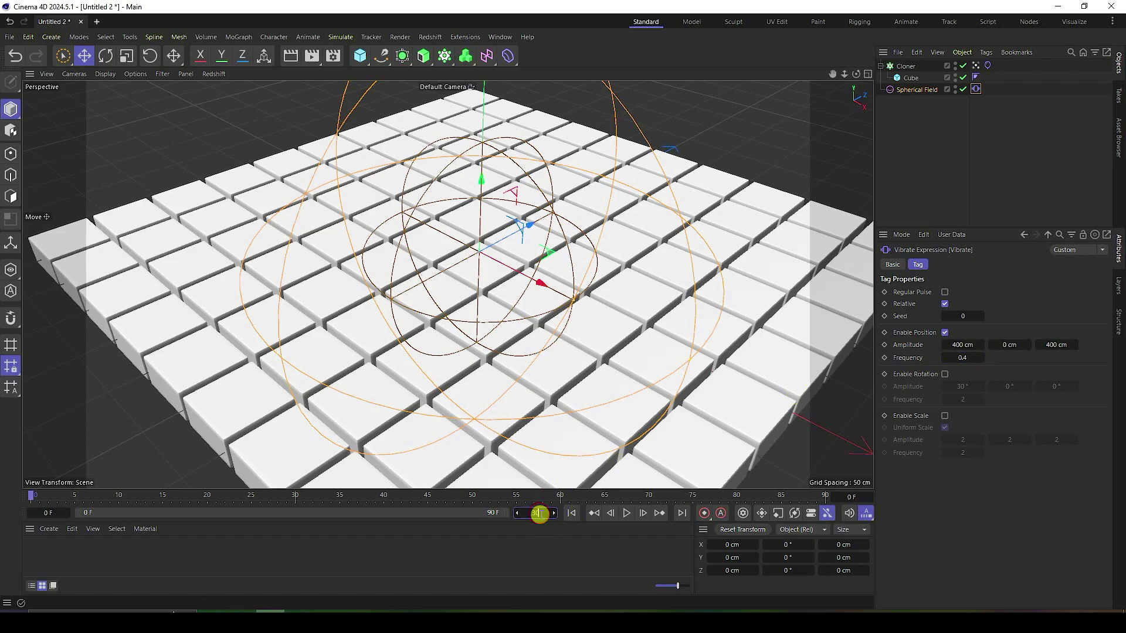
{"action": "key", "text": "Return"}
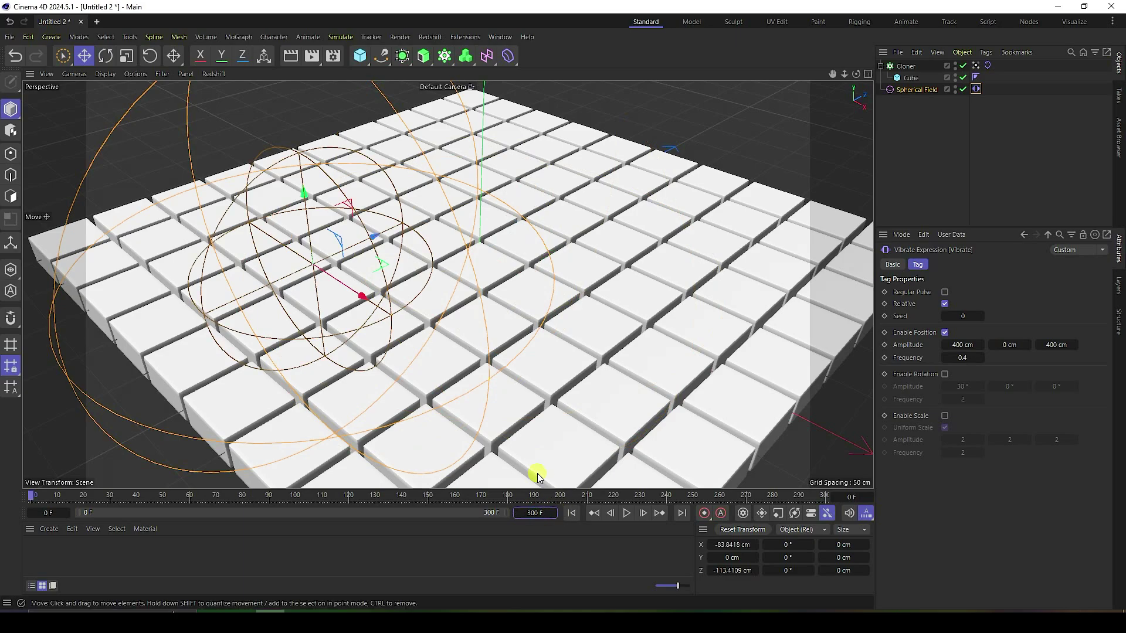
{"action": "left_click", "coordinate": [625, 513]}
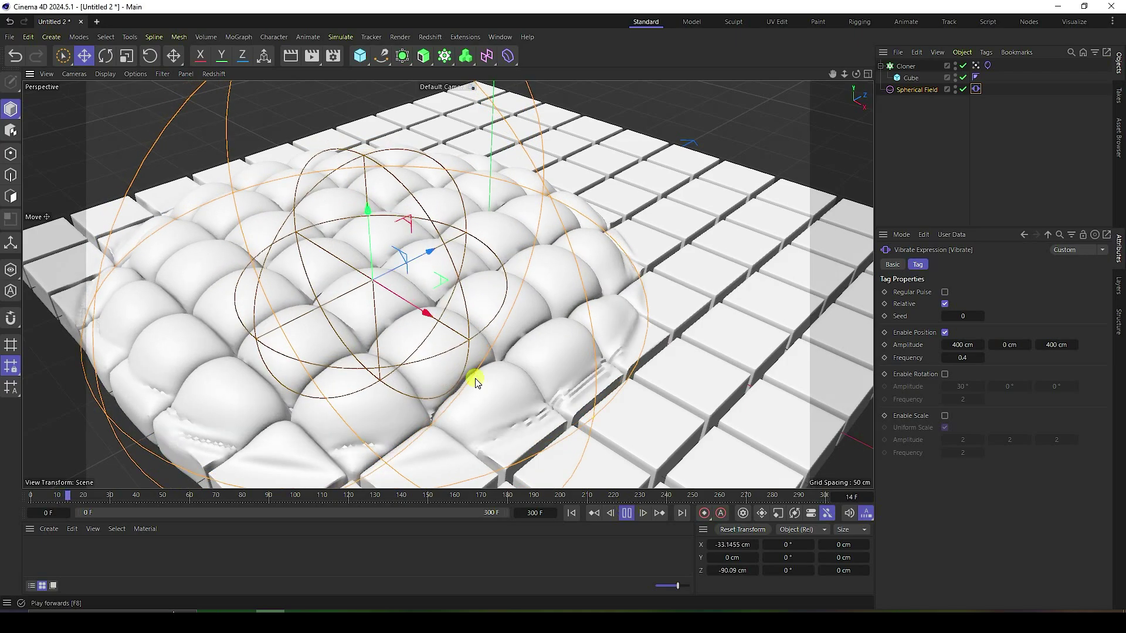
{"action": "left_click", "coordinate": [629, 514]}
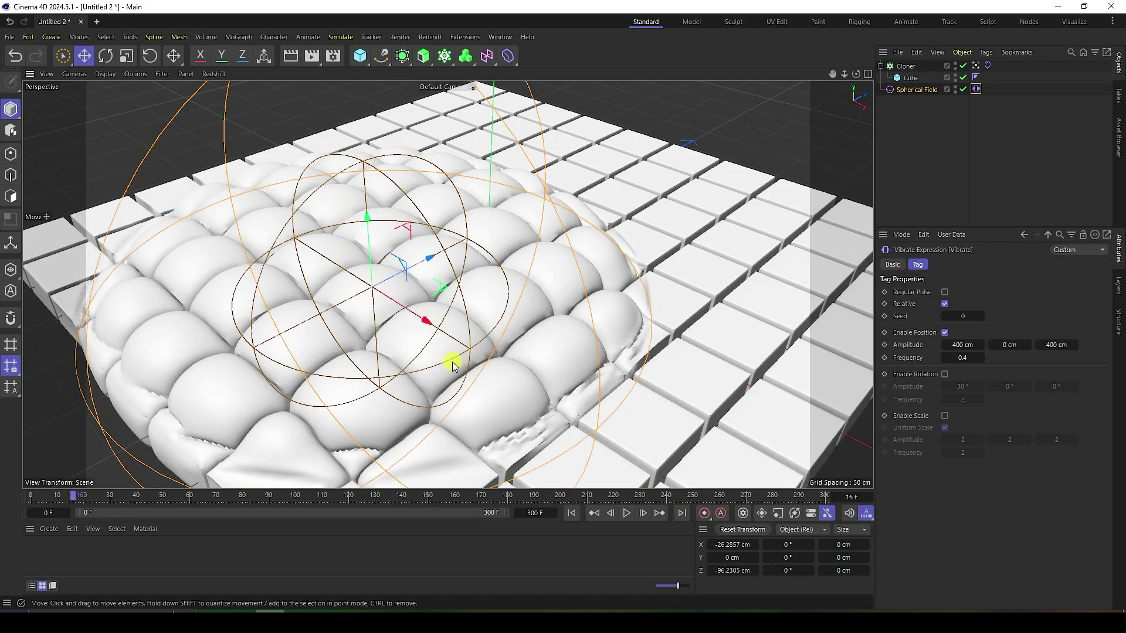
{"action": "scroll", "coordinate": [452, 361], "scroll_direction": "up", "scroll_amount": 3}
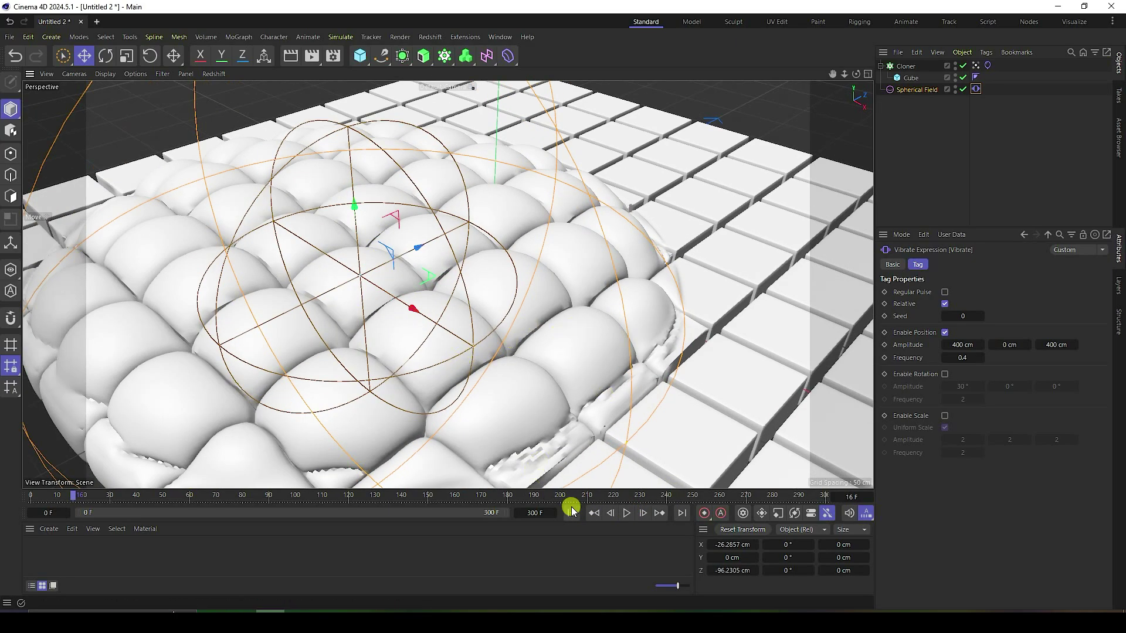
{"action": "left_click", "coordinate": [571, 510]}
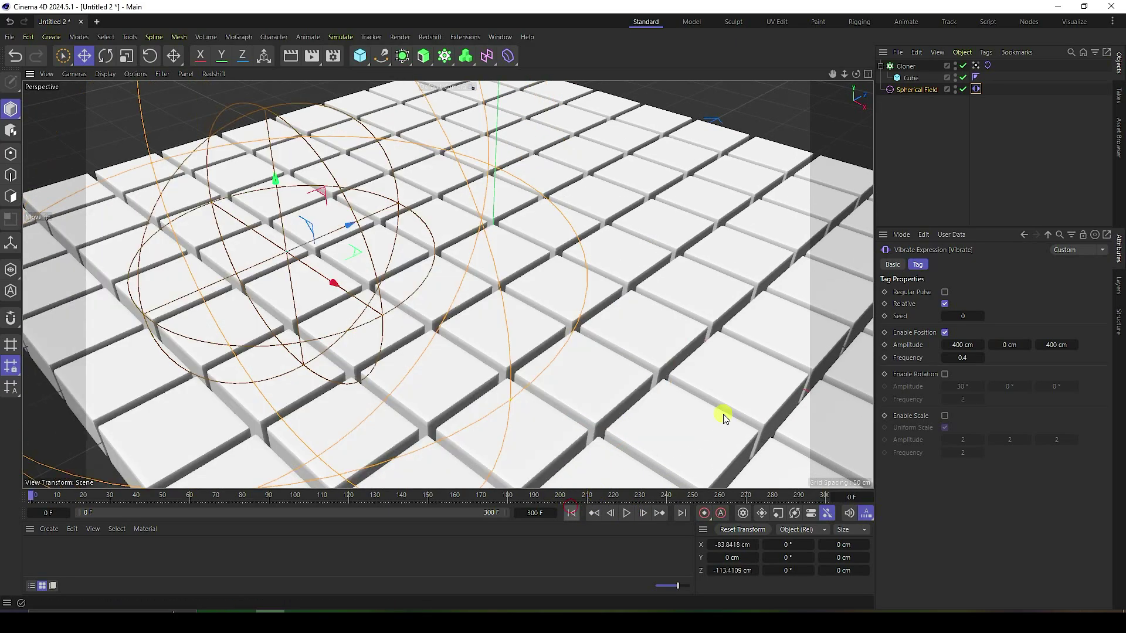
{"action": "left_click", "coordinate": [928, 89]}
Lower the field's remapping strength to 10% and set the cloth's Surface Mass to 3.
{"action": "left_click", "coordinate": [997, 264]}
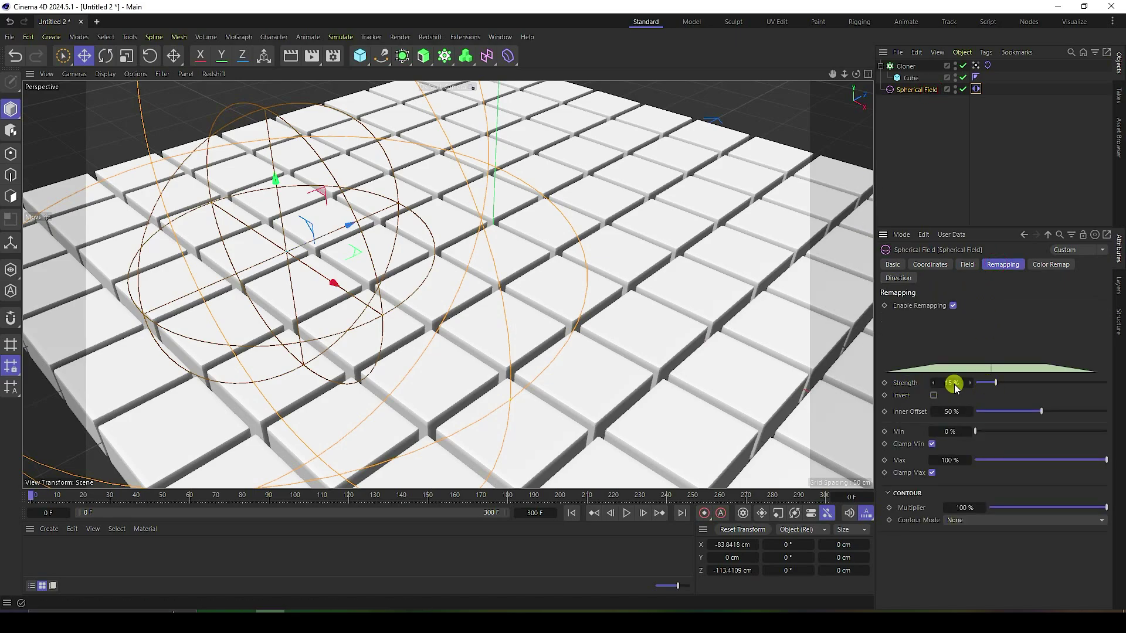
{"action": "left_click_drag", "start_coordinate": [950, 385], "coordinate": [950, 382]}
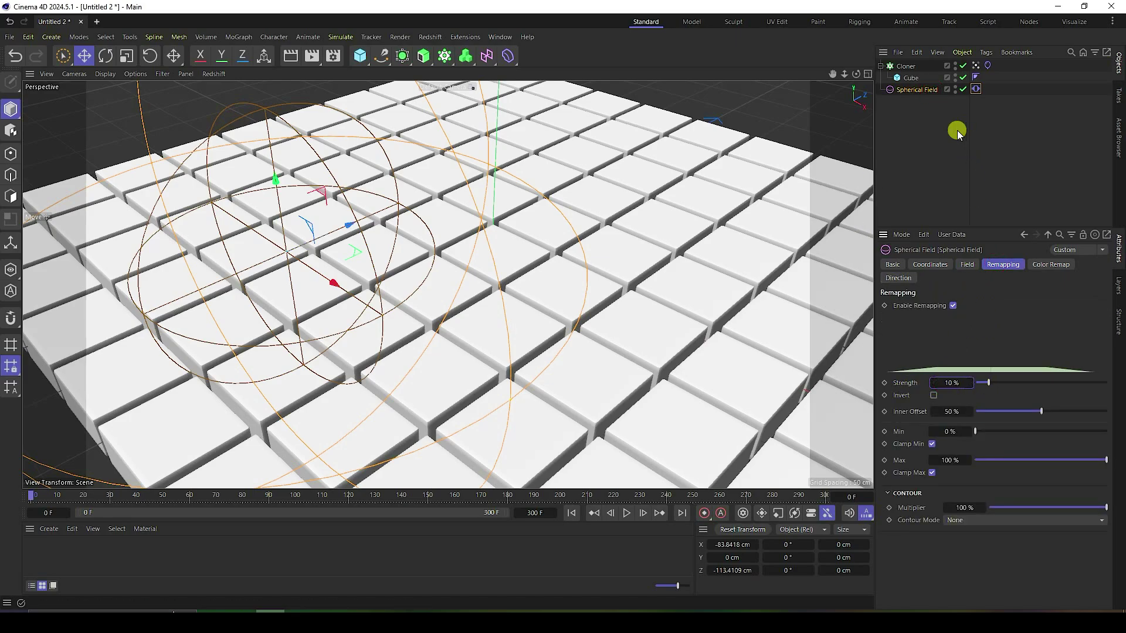
{"action": "left_click", "coordinate": [983, 66]}
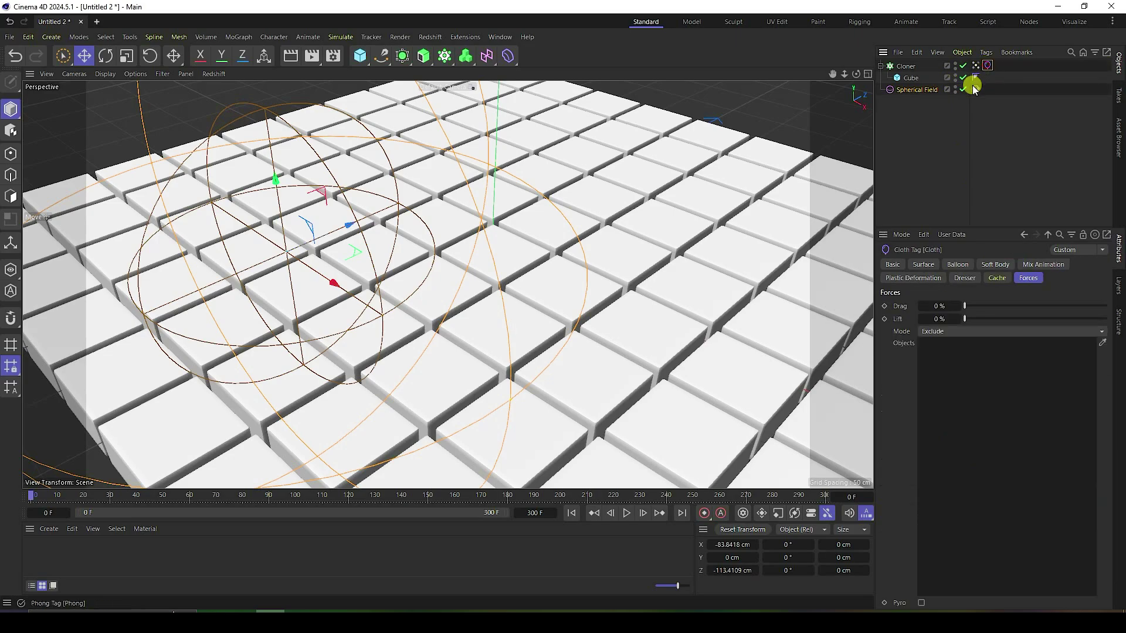
{"action": "left_click", "coordinate": [918, 265]}
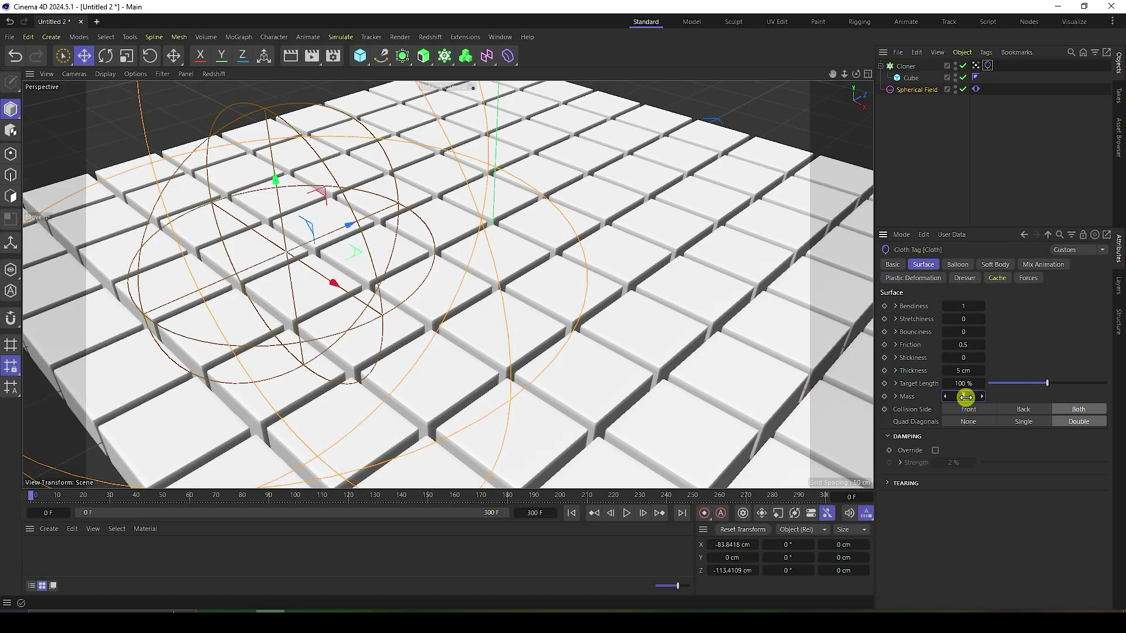
{"action": "left_click", "coordinate": [891, 265]}
{"action": "left_click", "coordinate": [920, 266]}
Review the cloth's Balloon, Soft Body, Mix Animation and other tabs, ending on Cache.
{"action": "left_click", "coordinate": [958, 266]}
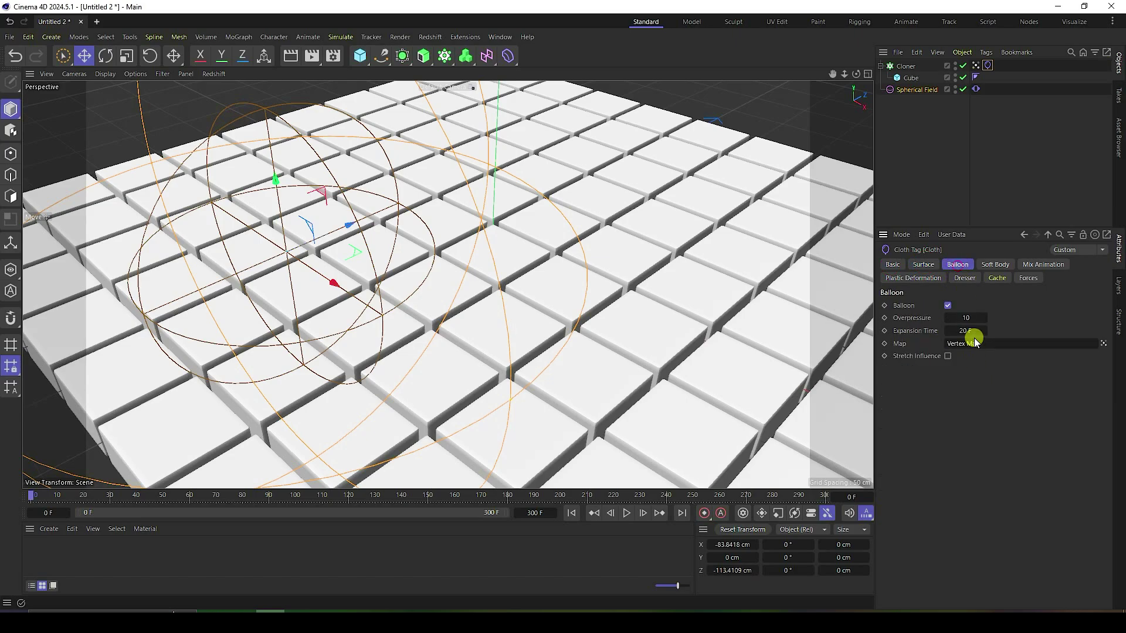
{"action": "left_click", "coordinate": [995, 266]}
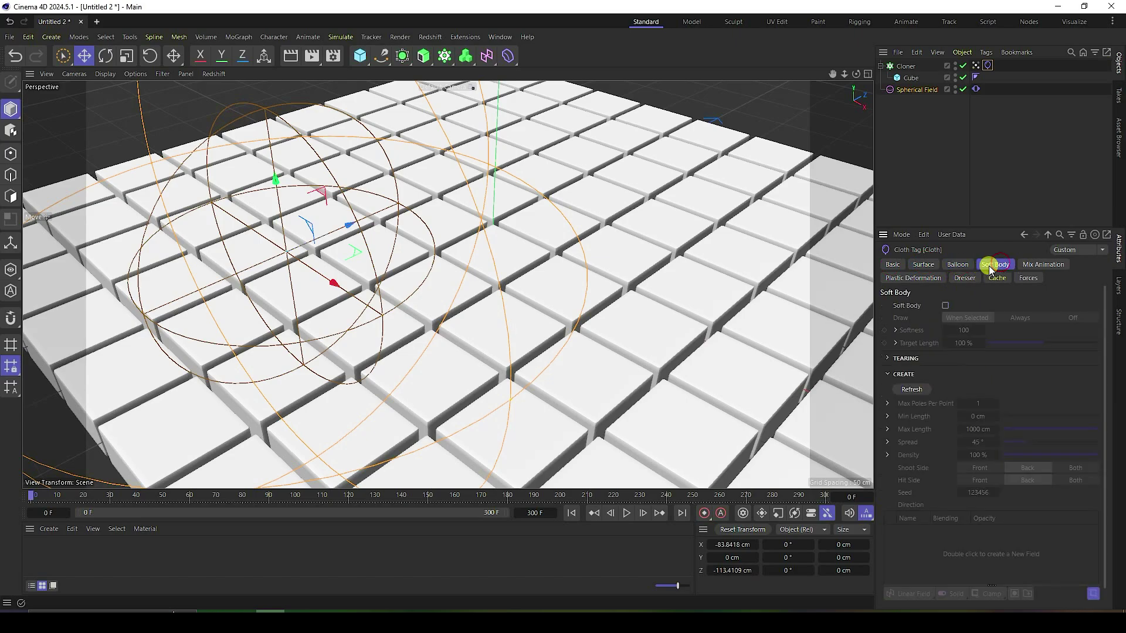
{"action": "left_click", "coordinate": [1042, 265]}
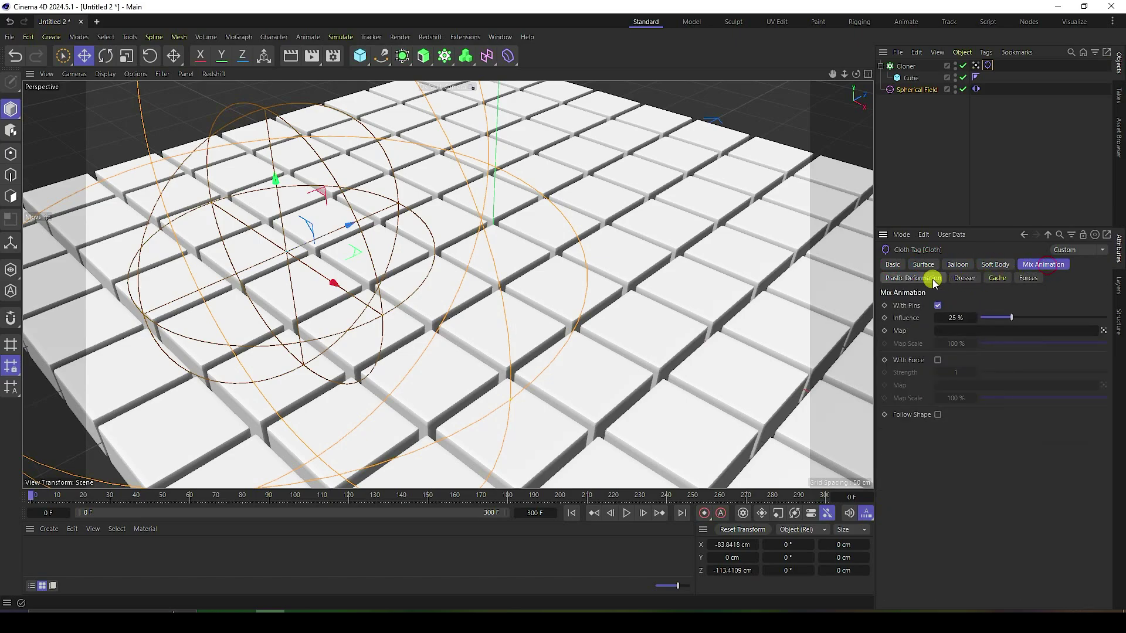
{"action": "left_click", "coordinate": [934, 280]}
{"action": "left_click", "coordinate": [964, 278]}
{"action": "left_click", "coordinate": [998, 279]}
{"action": "left_click", "coordinate": [1029, 278]}
{"action": "left_click", "coordinate": [964, 278]}
{"action": "left_click", "coordinate": [997, 278]}
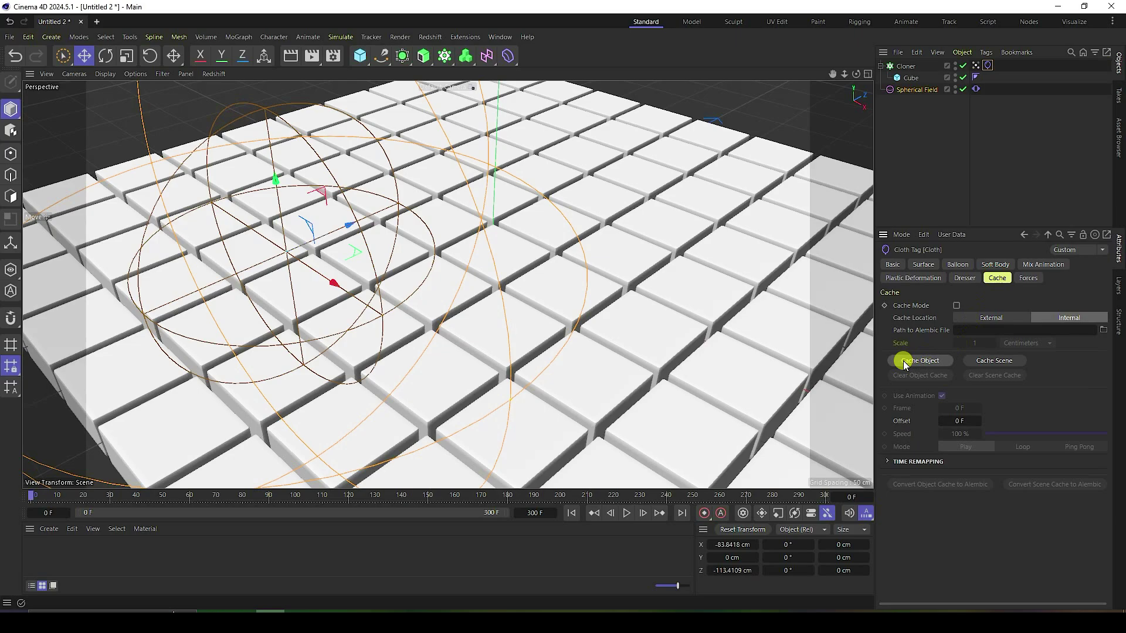
Start a cloth cache bake, cancel it and clear the partial cache.
{"action": "left_click", "coordinate": [927, 361]}
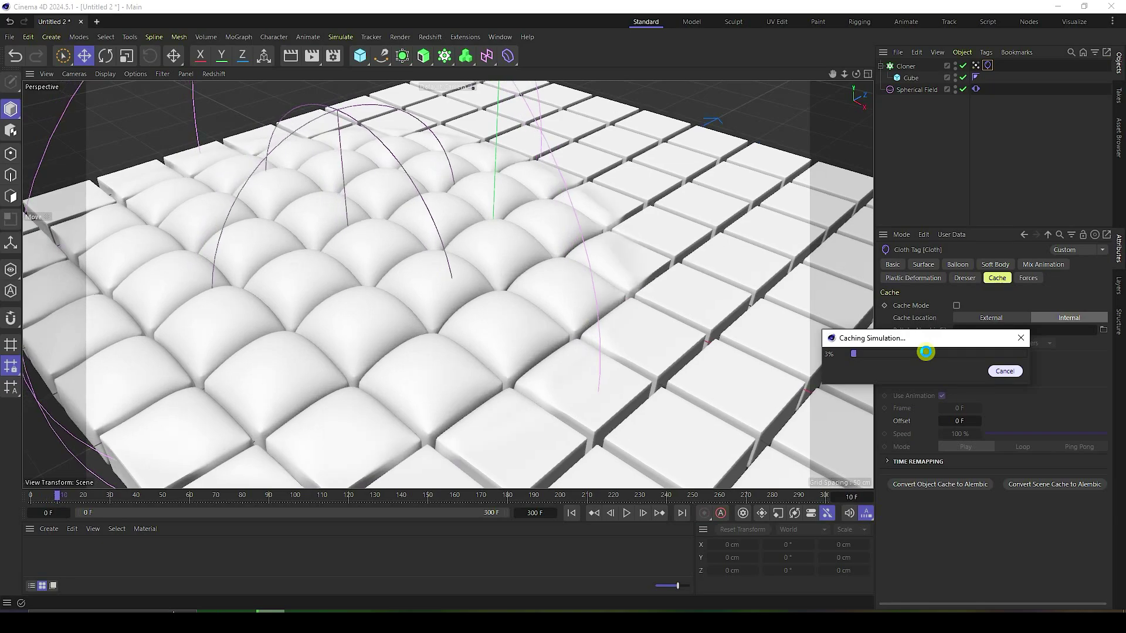
{"action": "key", "text": "Escape"}
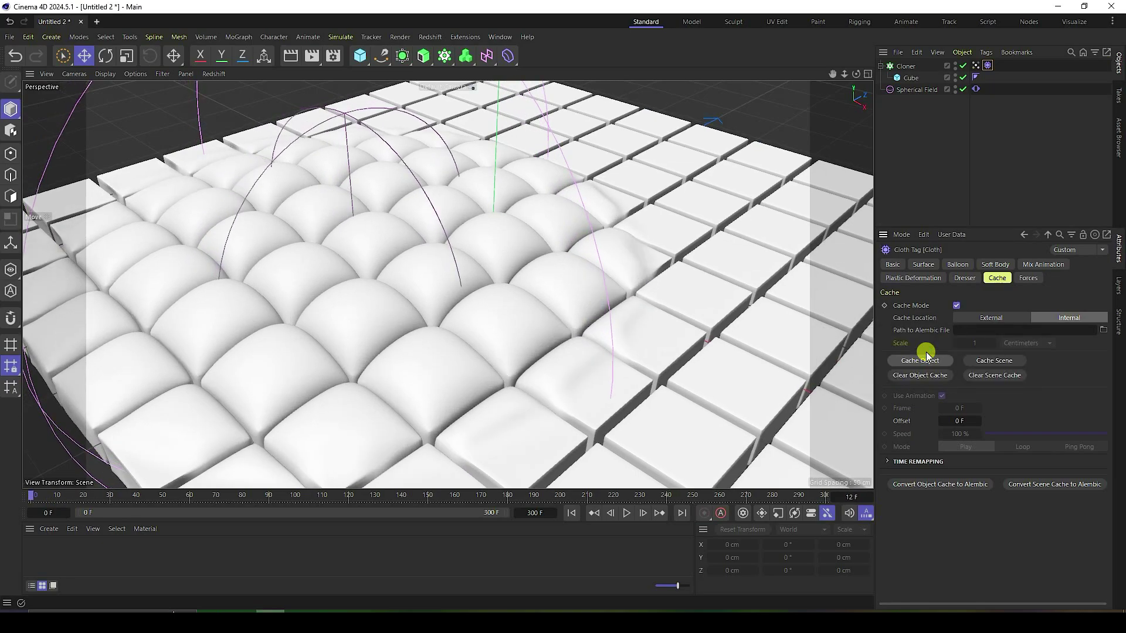
{"action": "left_click", "coordinate": [918, 374]}
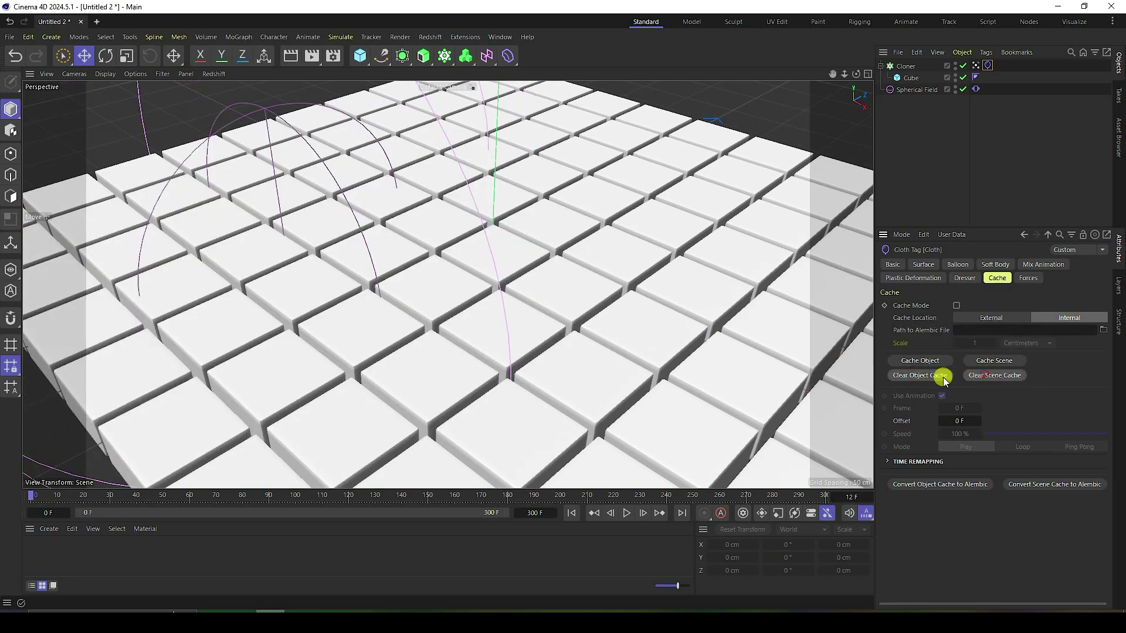
Check the project's Simulation settings, then rebake the cloth cache and rewind to the first frame.
{"action": "left_click", "coordinate": [901, 234]}
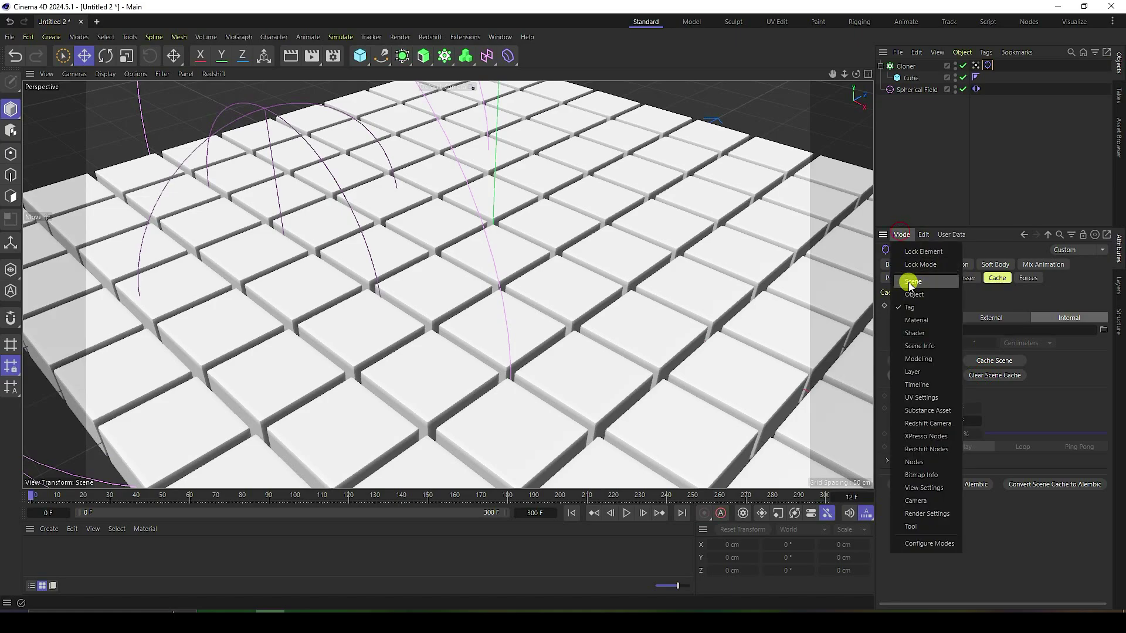
{"action": "left_click", "coordinate": [910, 283]}
{"action": "left_click", "coordinate": [895, 279]}
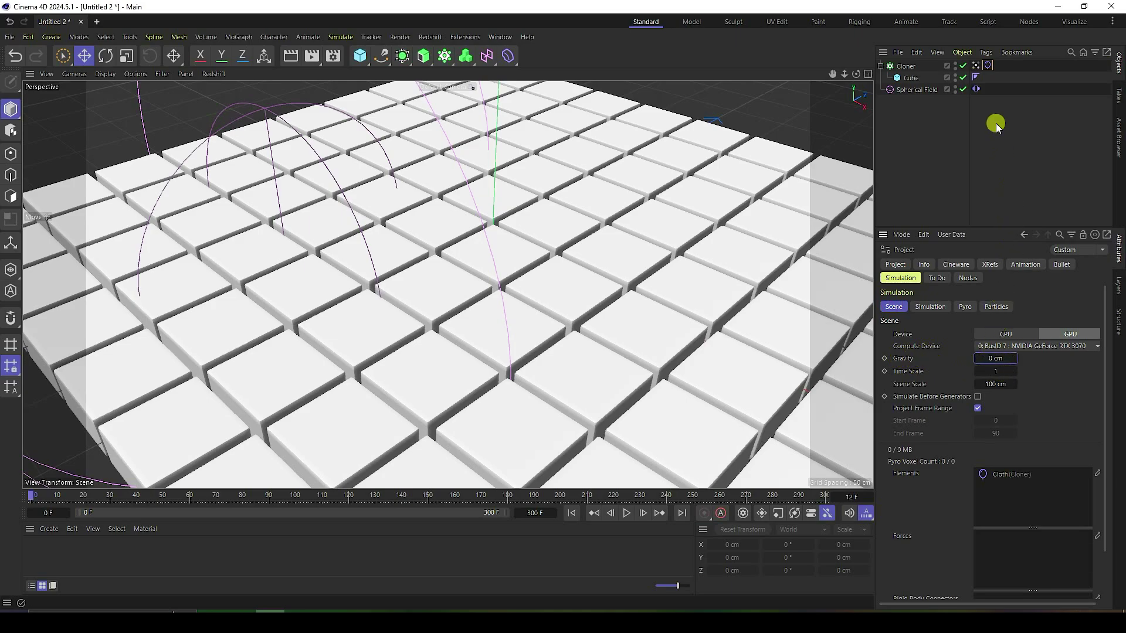
{"action": "left_click", "coordinate": [987, 65]}
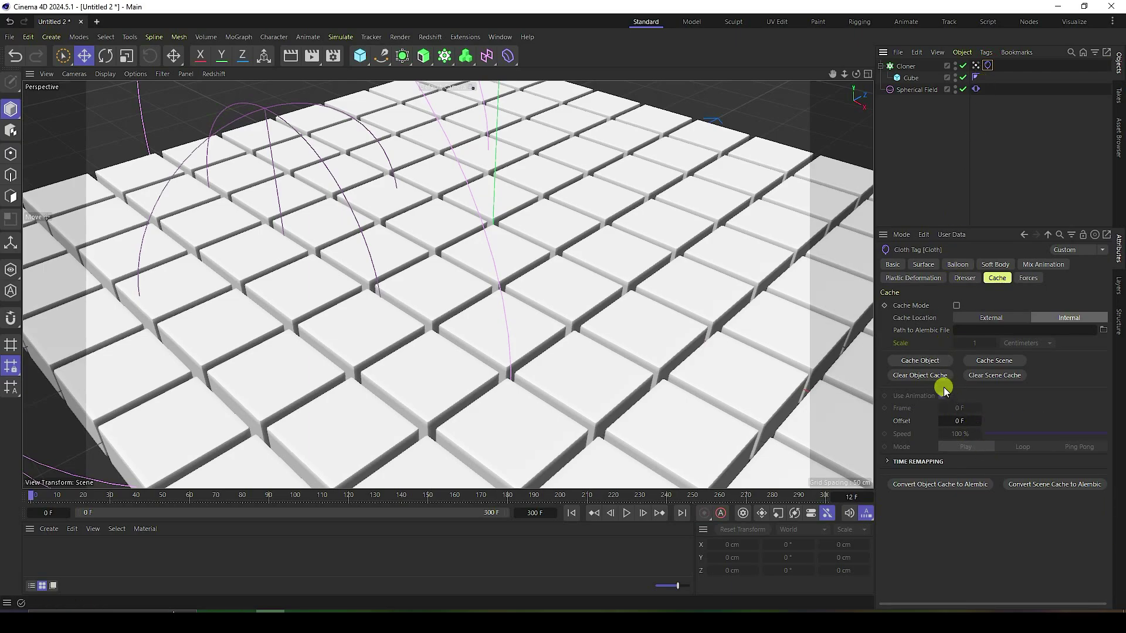
{"action": "left_click", "coordinate": [906, 362]}
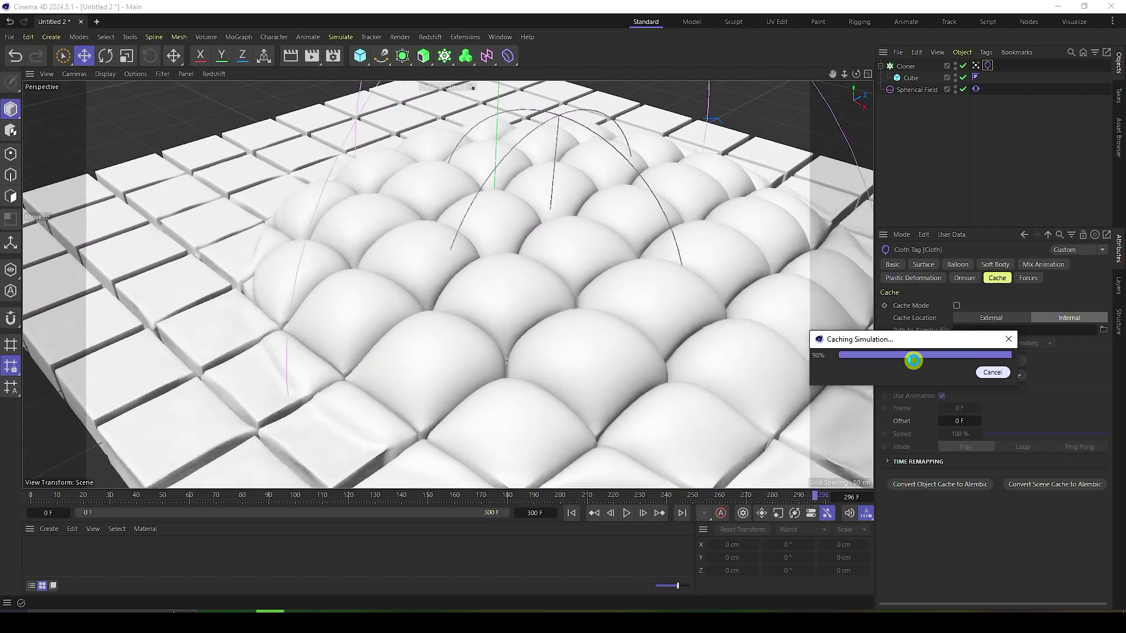
{"action": "left_click", "coordinate": [571, 513]}
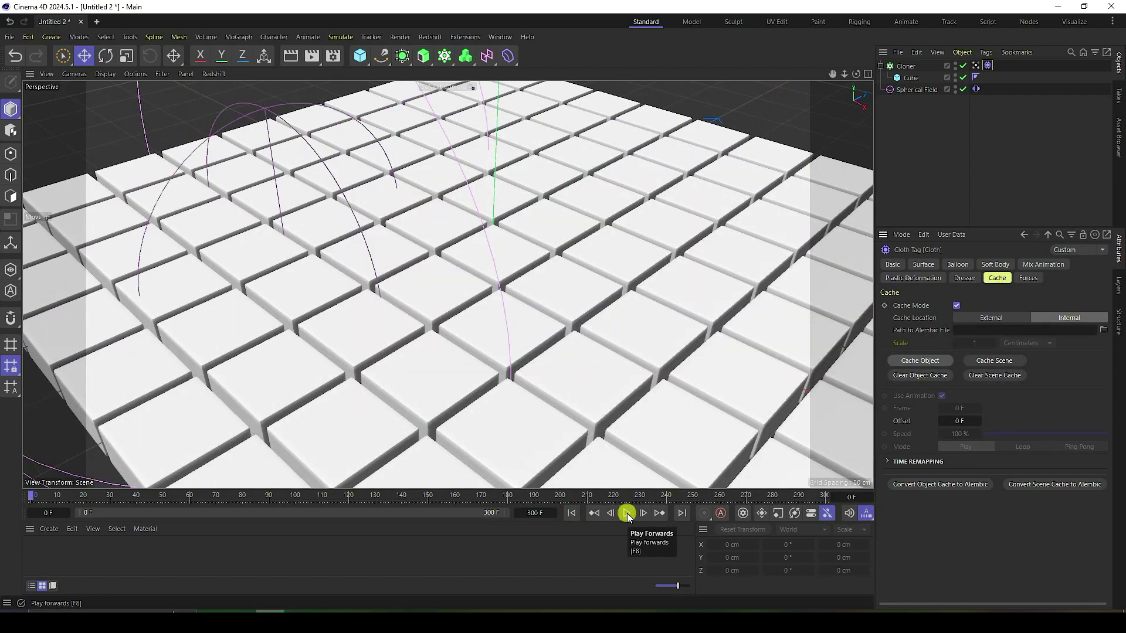
Play the cached cloth inflation and pause at frame 206 with the cushions billowing.
{"action": "left_click", "coordinate": [627, 514]}
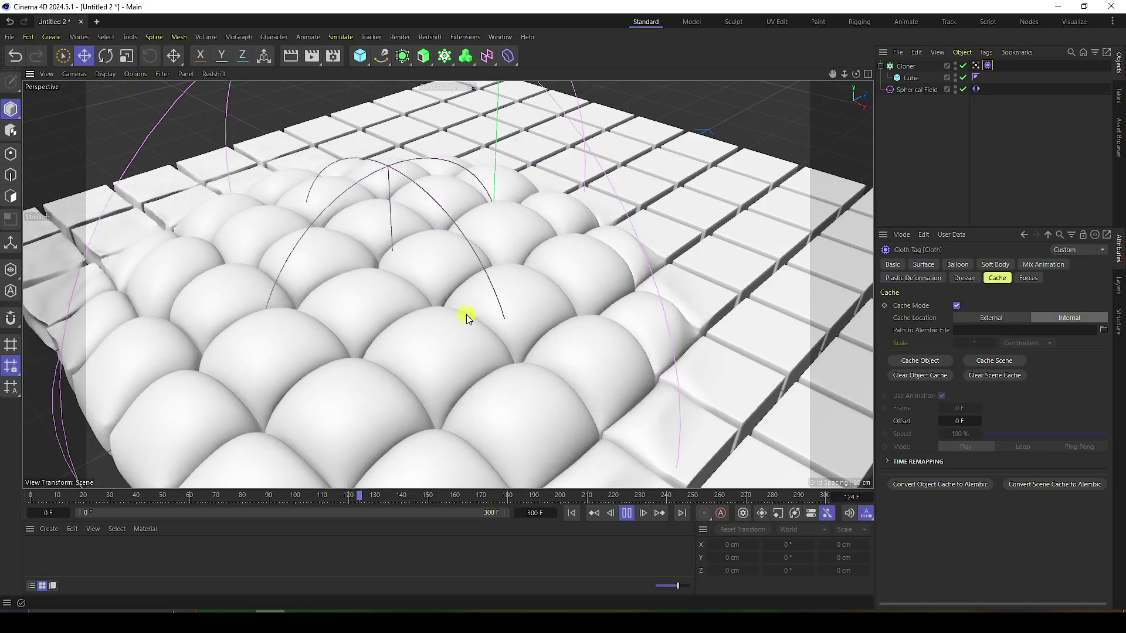
{"action": "left_click", "coordinate": [625, 513]}
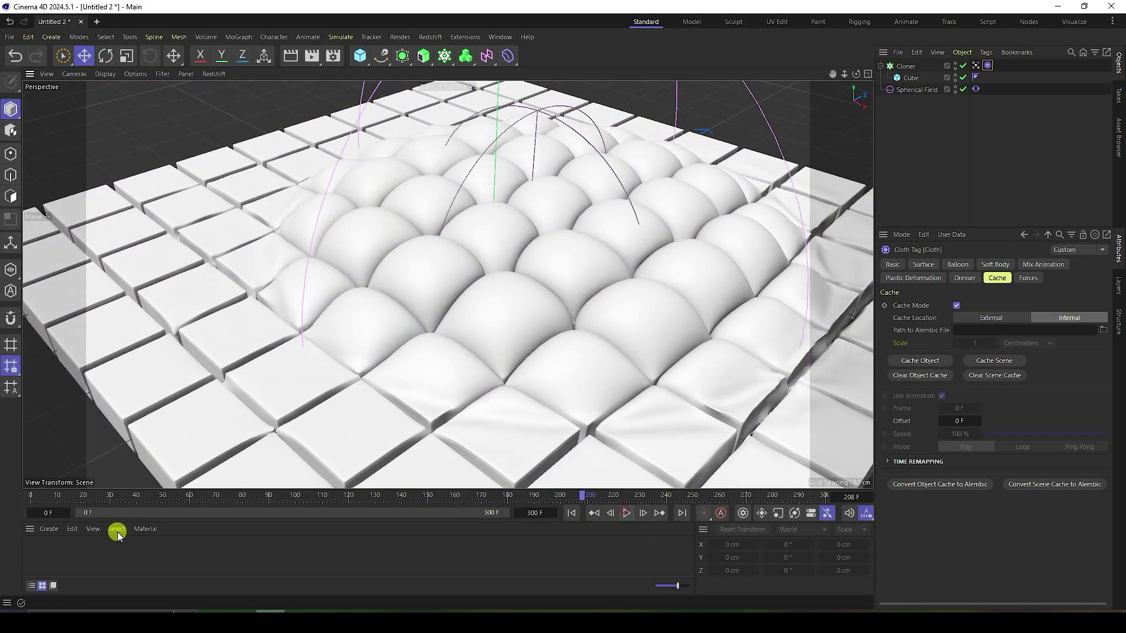
{"action": "left_click", "coordinate": [57, 529]}
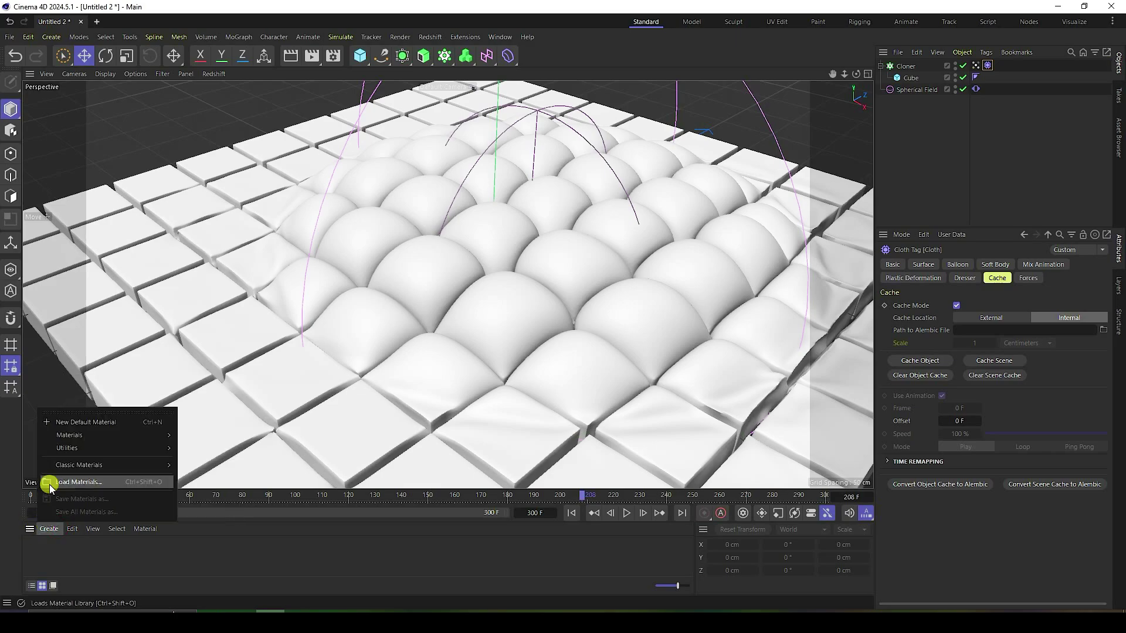
Load the Synthetic Fabric-12 material from its C4D file and open it for editing.
{"action": "left_click", "coordinate": [54, 483]}
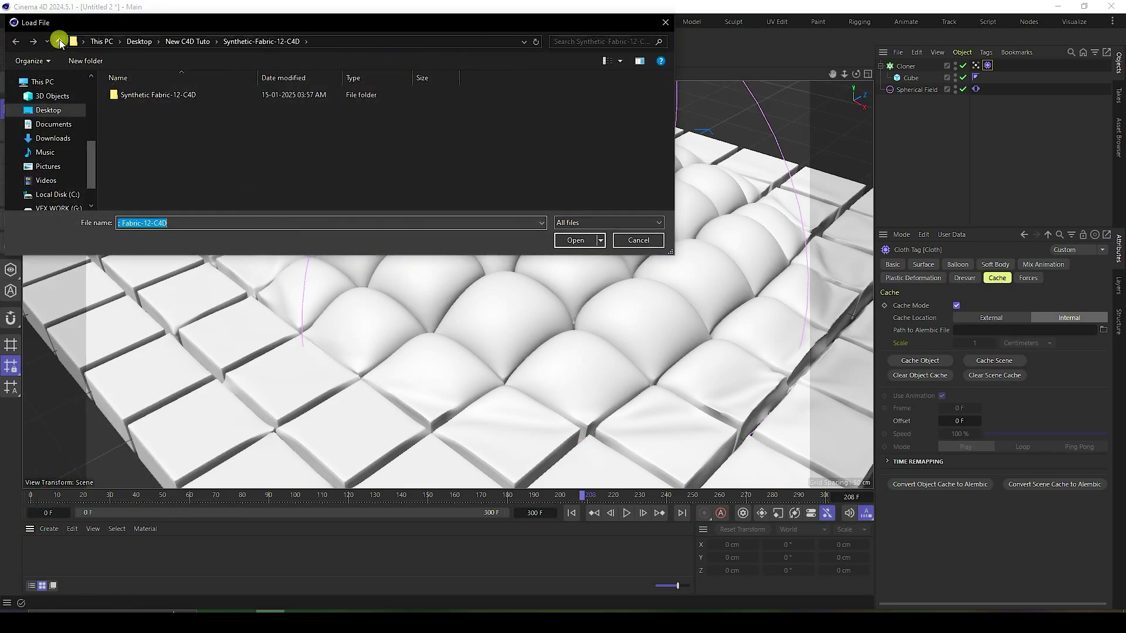
{"action": "left_click", "coordinate": [58, 41]}
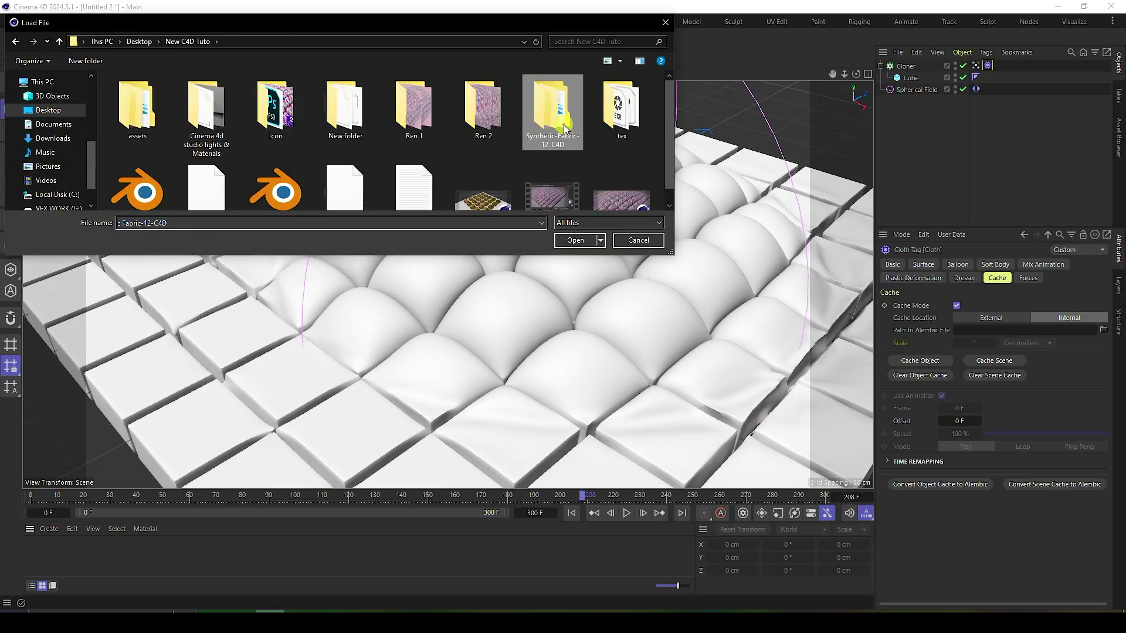
{"action": "double_click", "coordinate": [571, 141]}
{"action": "double_click", "coordinate": [149, 96]}
{"action": "left_click", "coordinate": [143, 108]}
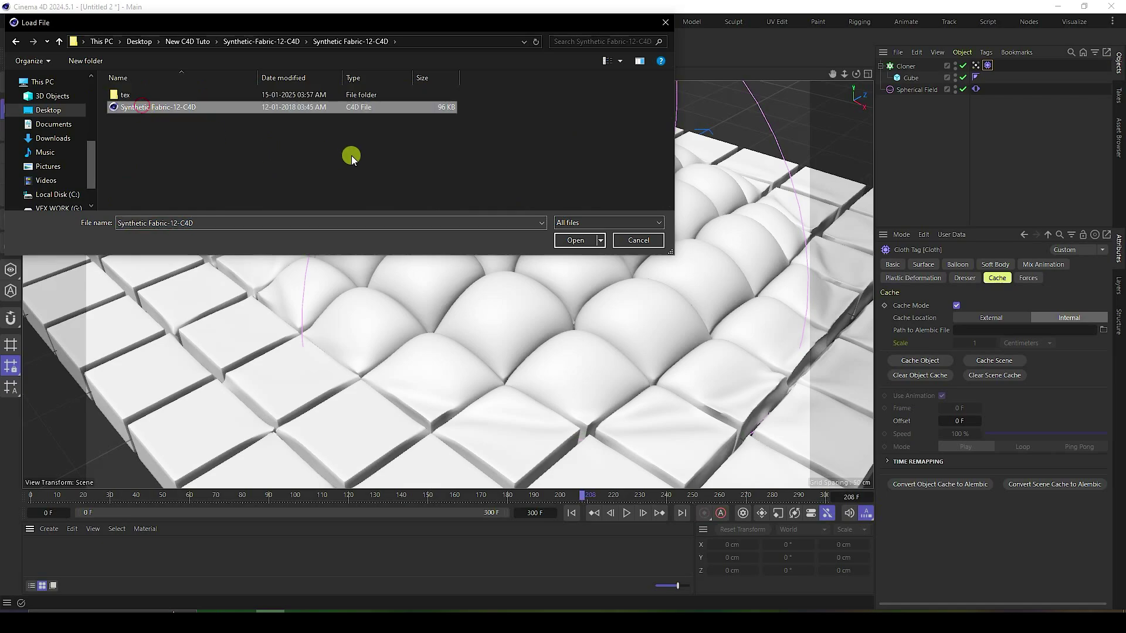
{"action": "left_click", "coordinate": [573, 238]}
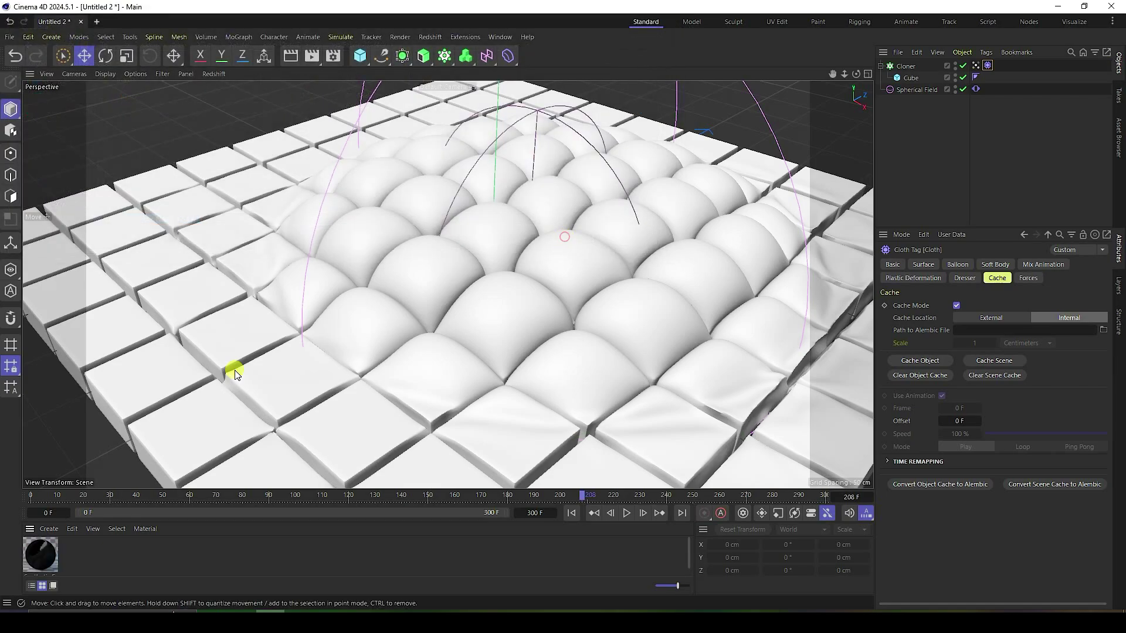
{"action": "double_click", "coordinate": [48, 554]}
{"action": "left_click_drag", "start_coordinate": [322, 166], "coordinate": [549, 108]}
{"action": "double_click", "coordinate": [327, 215]}
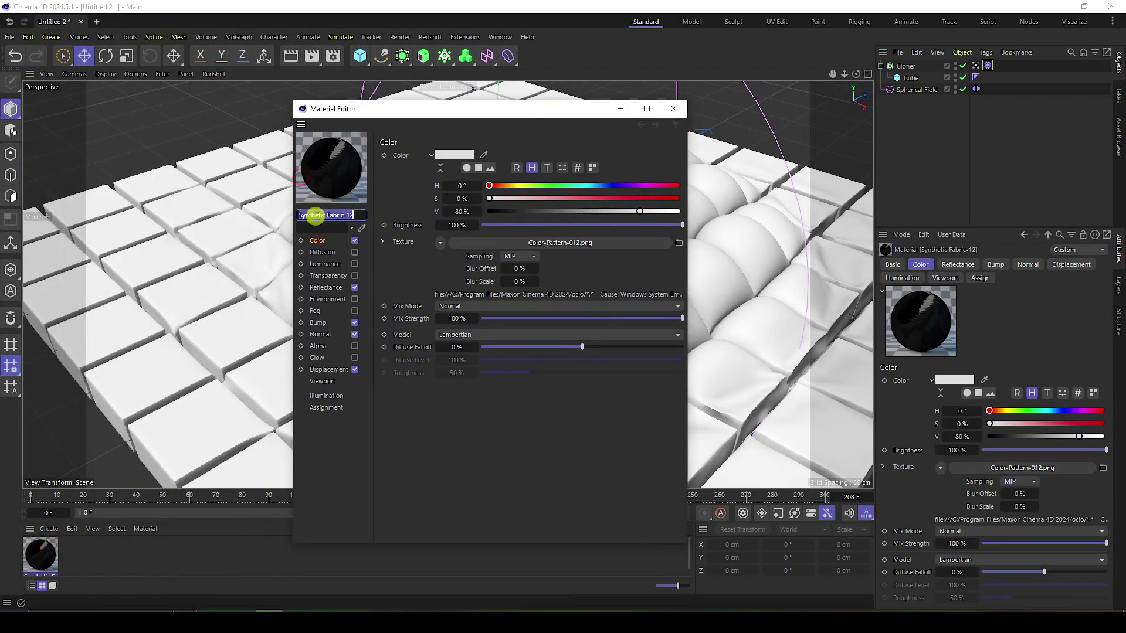
Relink the Color channel texture to Color-Pattern-012 from the tex folder.
{"action": "left_click", "coordinate": [679, 243]}
{"action": "left_click", "coordinate": [426, 200]}
{"action": "double_click", "coordinate": [426, 200]}
{"action": "double_click", "coordinate": [450, 206]}
{"action": "left_click", "coordinate": [656, 364]}
Relink the default specular layer's roughness texture to the roughness image in tex.
{"action": "left_click", "coordinate": [324, 287]}
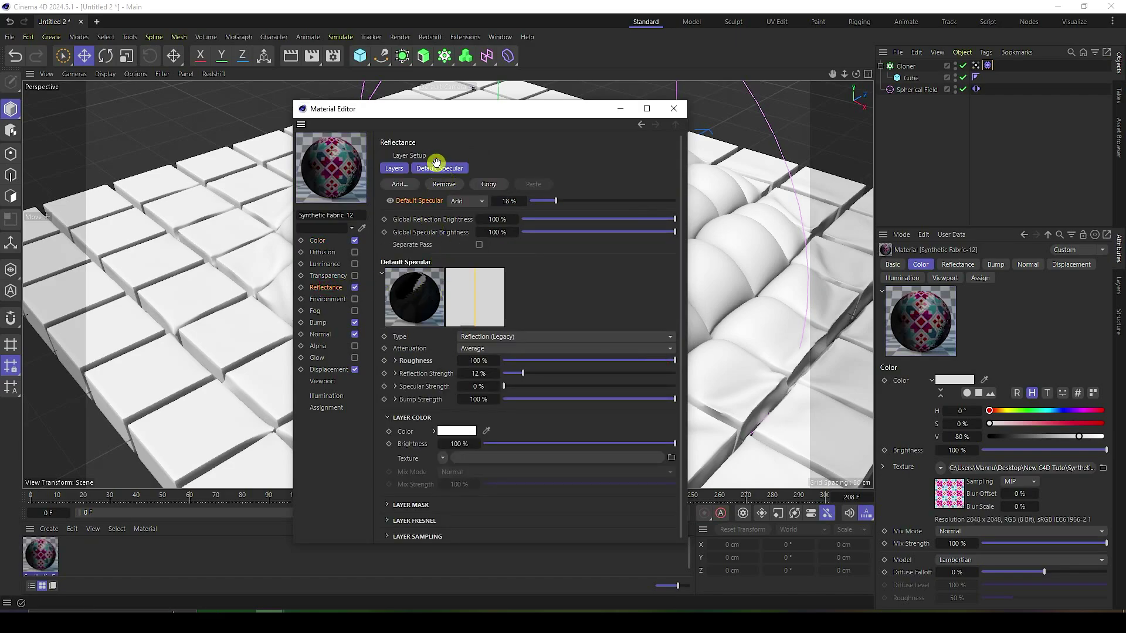
{"action": "left_click", "coordinate": [437, 166]}
{"action": "left_click", "coordinate": [393, 283]}
{"action": "left_click", "coordinate": [574, 300]}
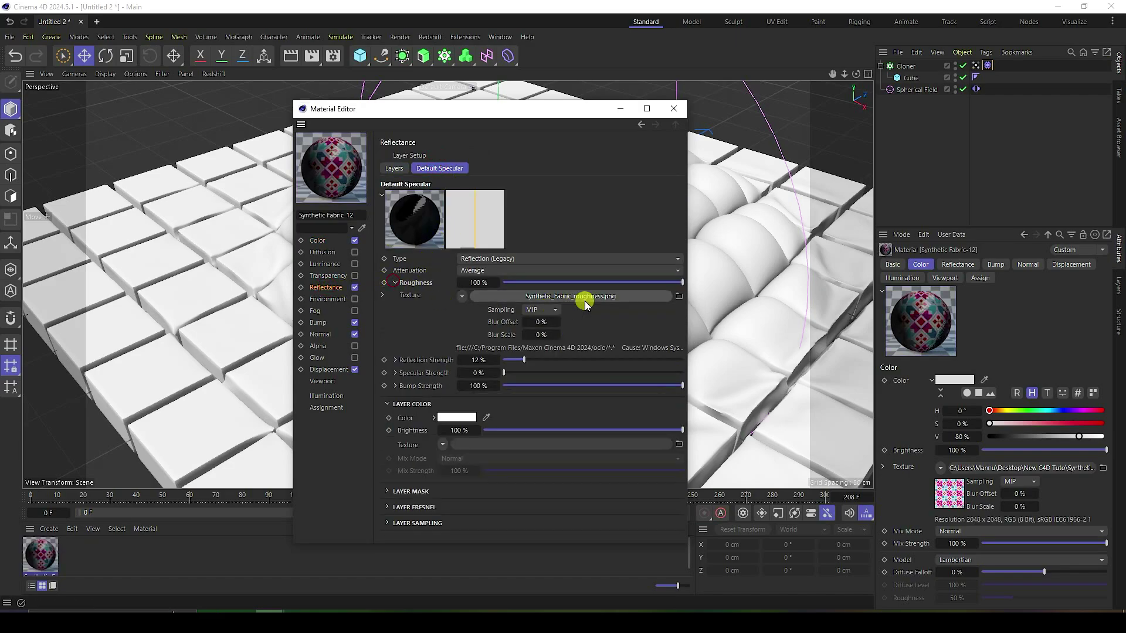
{"action": "left_click", "coordinate": [678, 296]}
{"action": "left_click", "coordinate": [427, 201]}
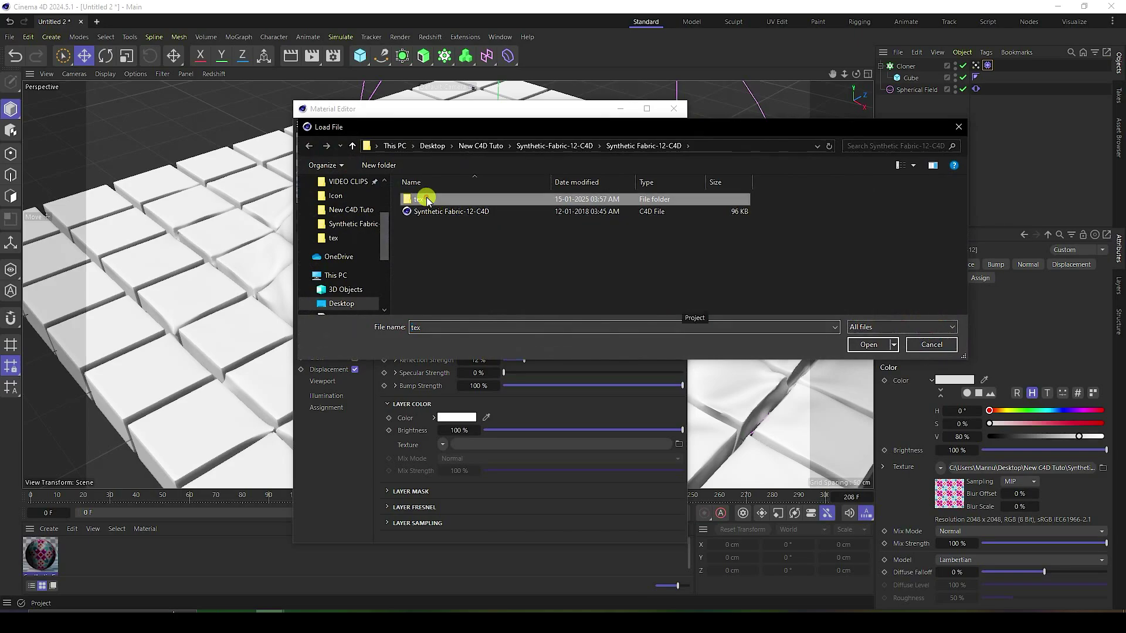
{"action": "double_click", "coordinate": [427, 201]}
{"action": "double_click", "coordinate": [620, 212]}
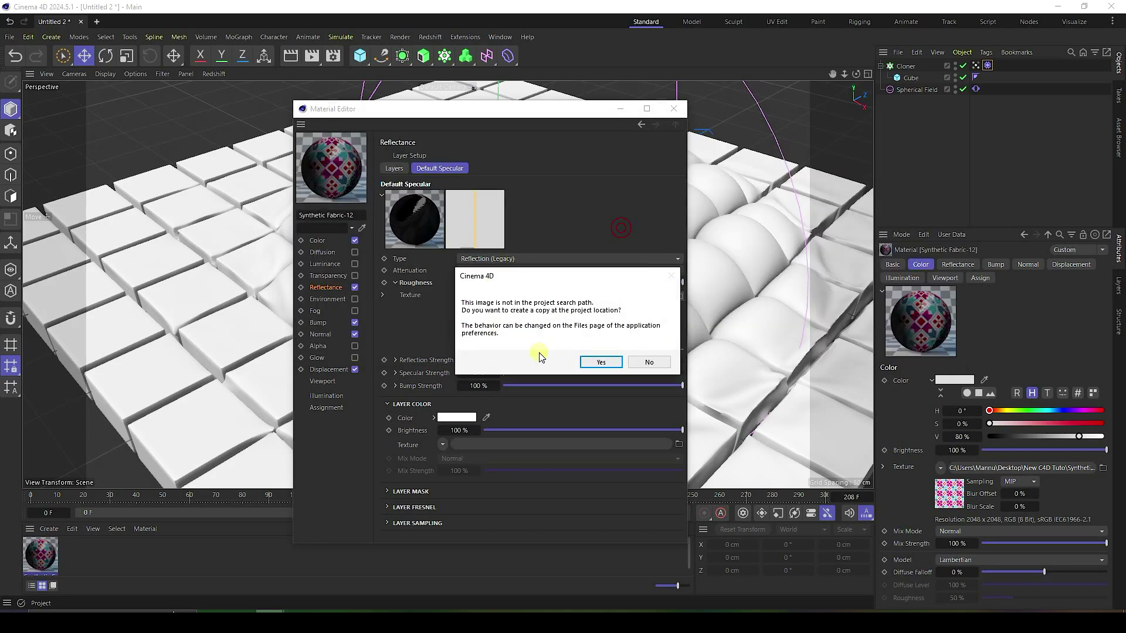
{"action": "left_click", "coordinate": [648, 361]}
Relink the Normal map and the Synthetic_Fabric_height Displacement image from the tex folder.
{"action": "left_click", "coordinate": [322, 334]}
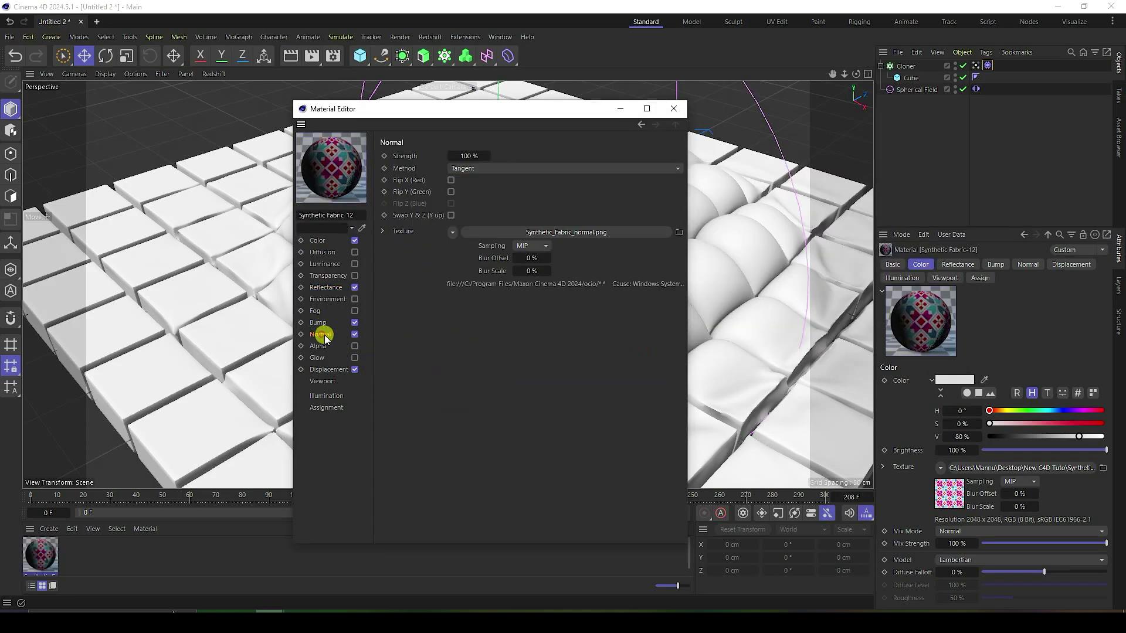
{"action": "left_click", "coordinate": [678, 231]}
{"action": "double_click", "coordinate": [441, 200]}
{"action": "double_click", "coordinate": [554, 215]}
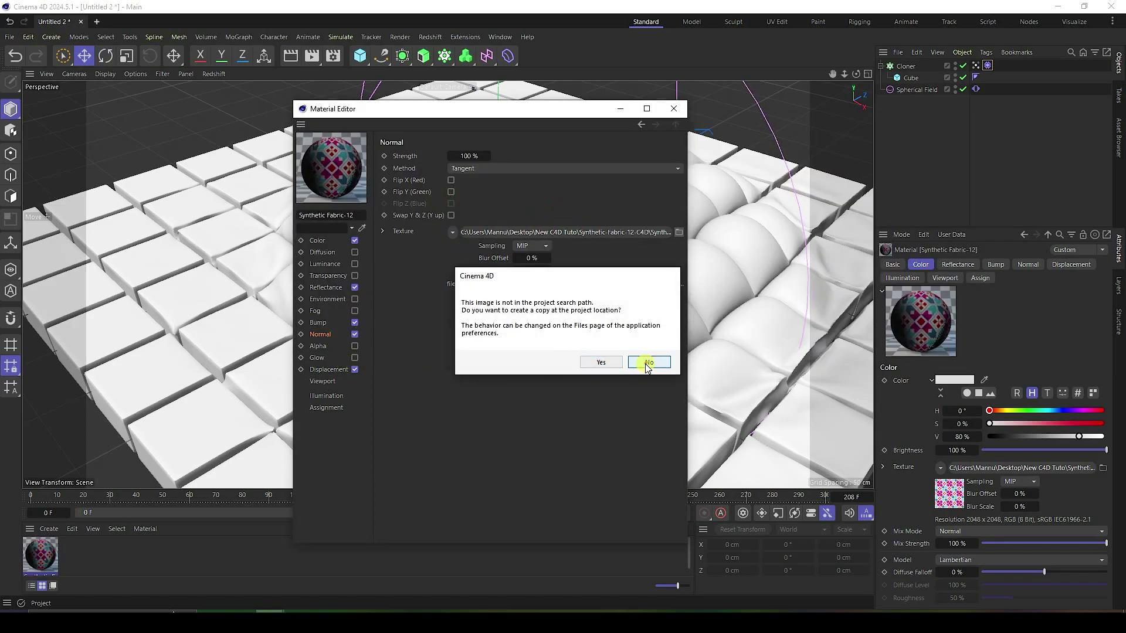
{"action": "left_click", "coordinate": [649, 363]}
{"action": "left_click", "coordinate": [328, 370]}
{"action": "left_click", "coordinate": [678, 199]}
{"action": "double_click", "coordinate": [454, 201]}
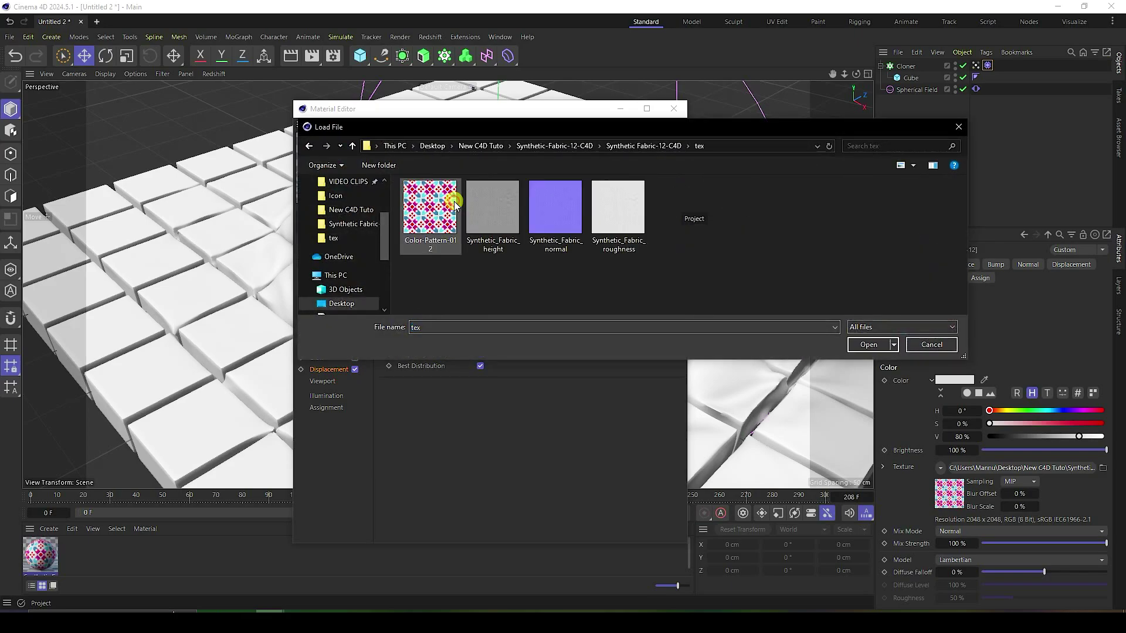
{"action": "double_click", "coordinate": [492, 208]}
{"action": "left_click", "coordinate": [649, 363]}
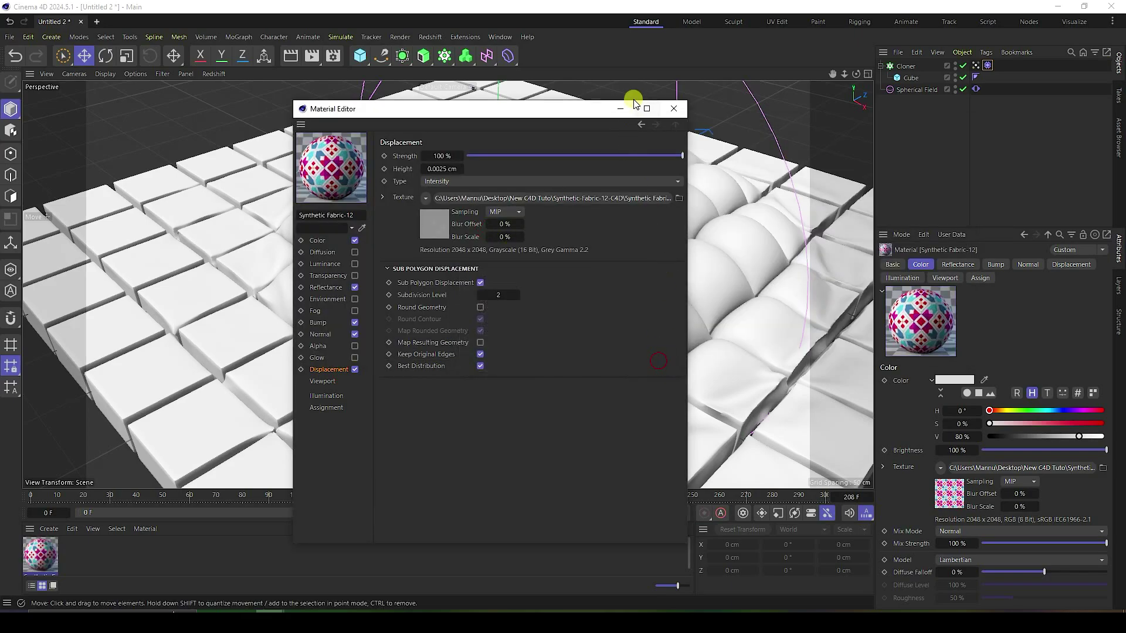
{"action": "left_click", "coordinate": [673, 108]}
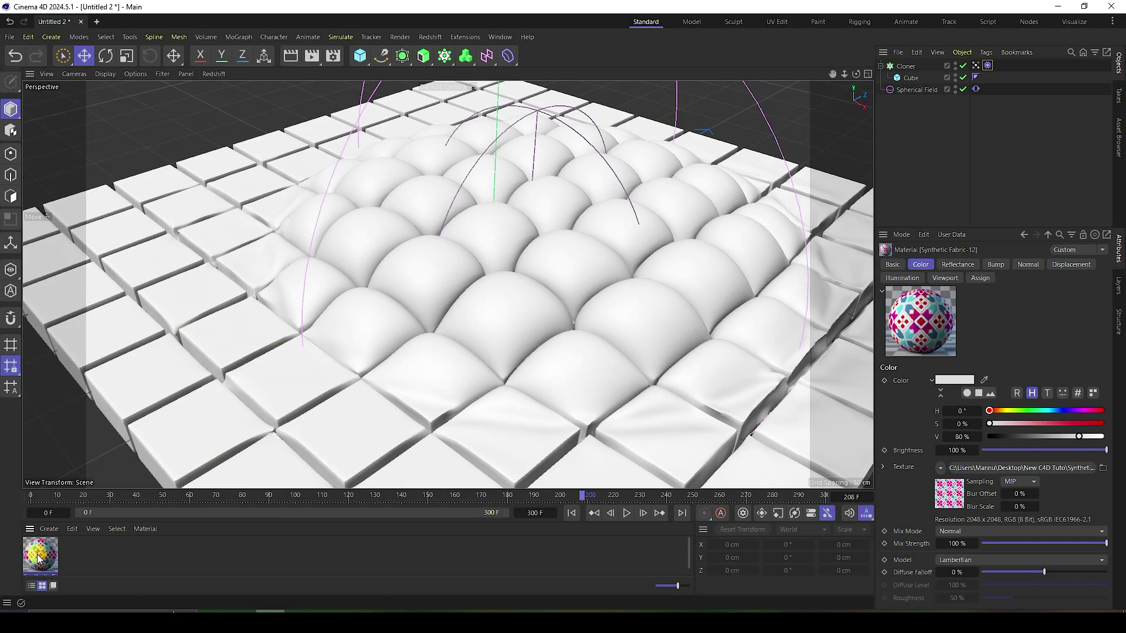
Apply Synthetic Fabric-12 to the Cloner and zoom the view to inspect the patterned cushions.
{"action": "left_click_drag", "start_coordinate": [974, 154], "coordinate": [909, 65]}
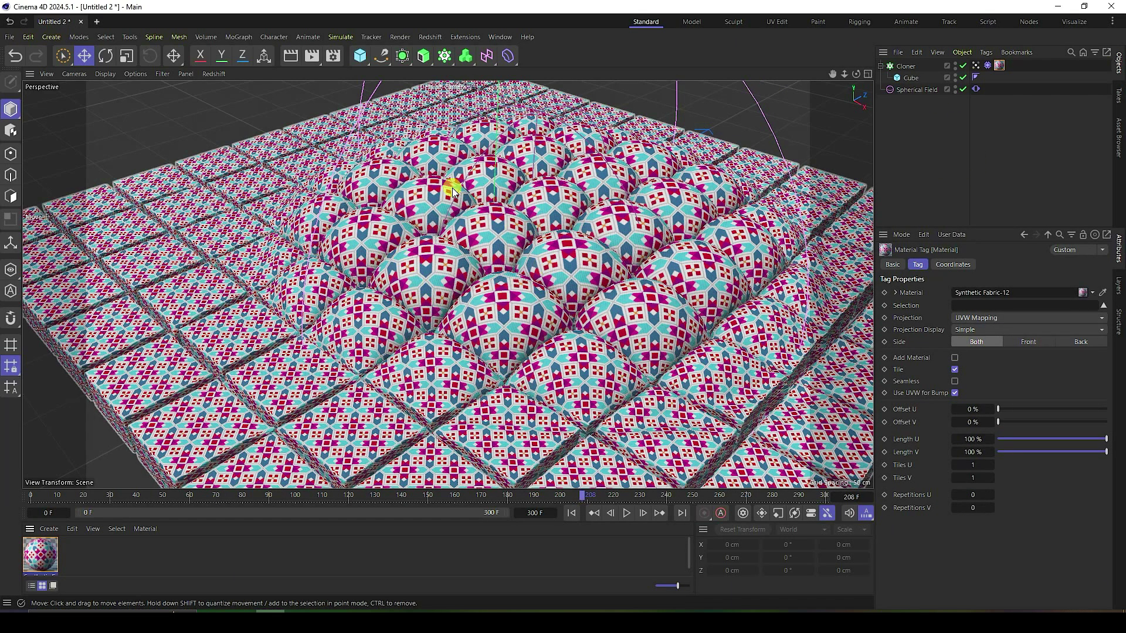
{"action": "scroll", "coordinate": [481, 241], "scroll_direction": "up", "scroll_amount": 6}
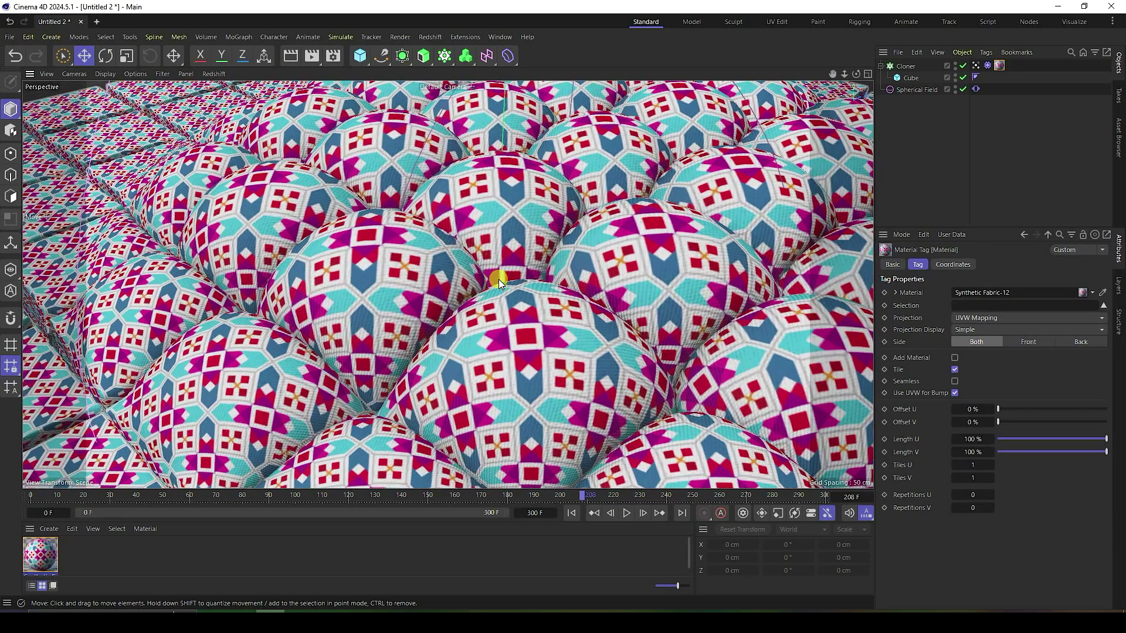
{"action": "scroll", "coordinate": [422, 275], "scroll_direction": "down", "scroll_amount": 10}
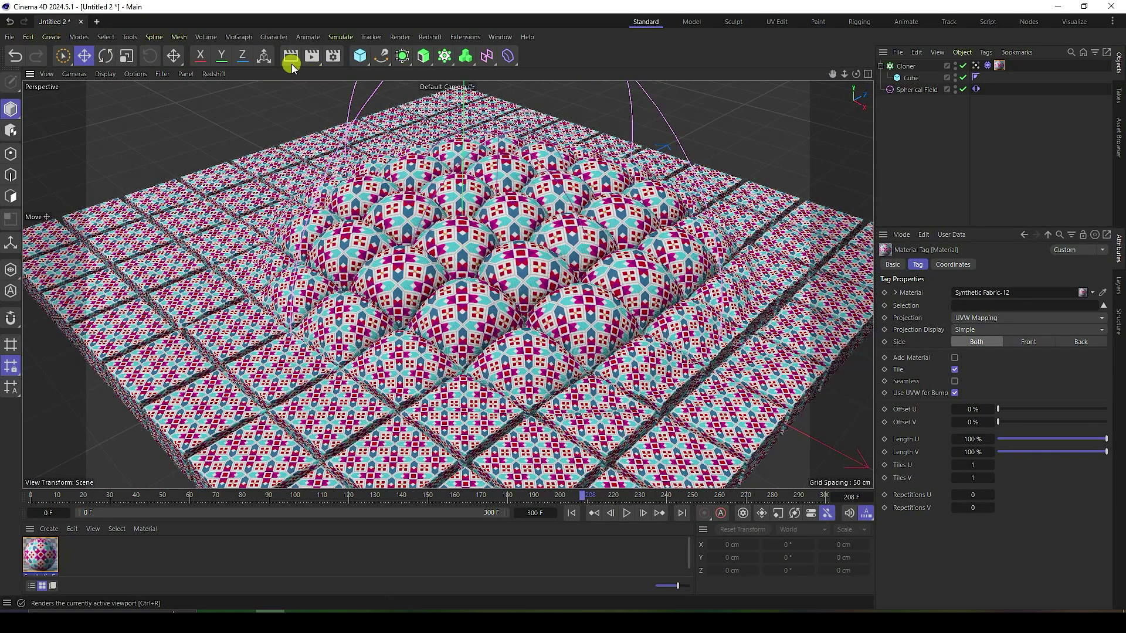
Merge the studio lights & materials scene file into the current scene.
{"action": "left_click", "coordinate": [10, 37]}
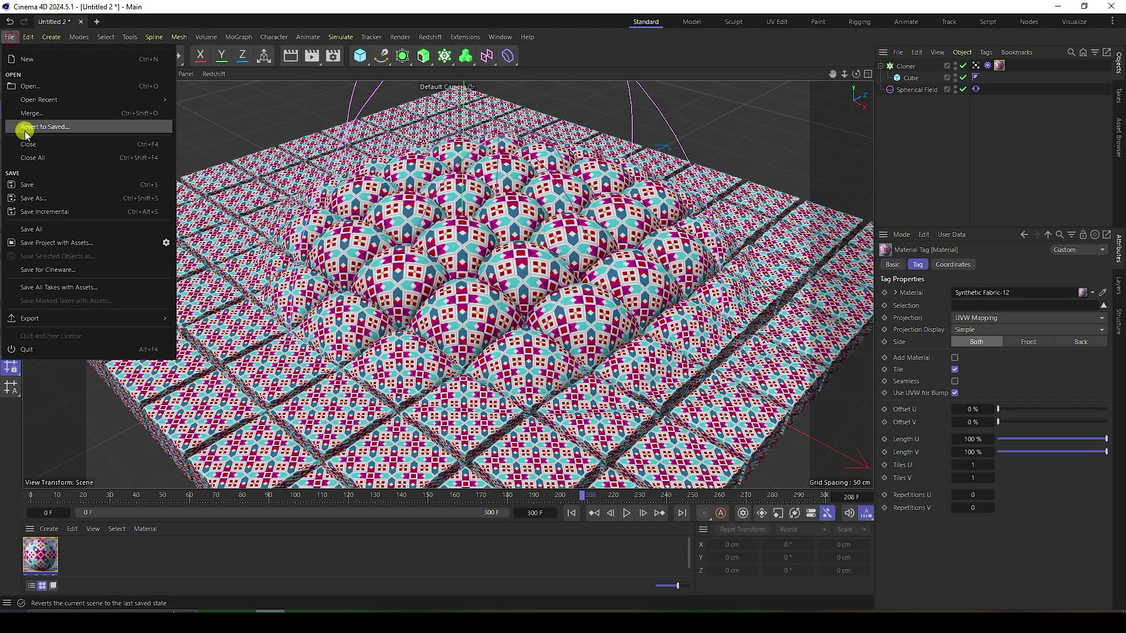
{"action": "left_click", "coordinate": [43, 112]}
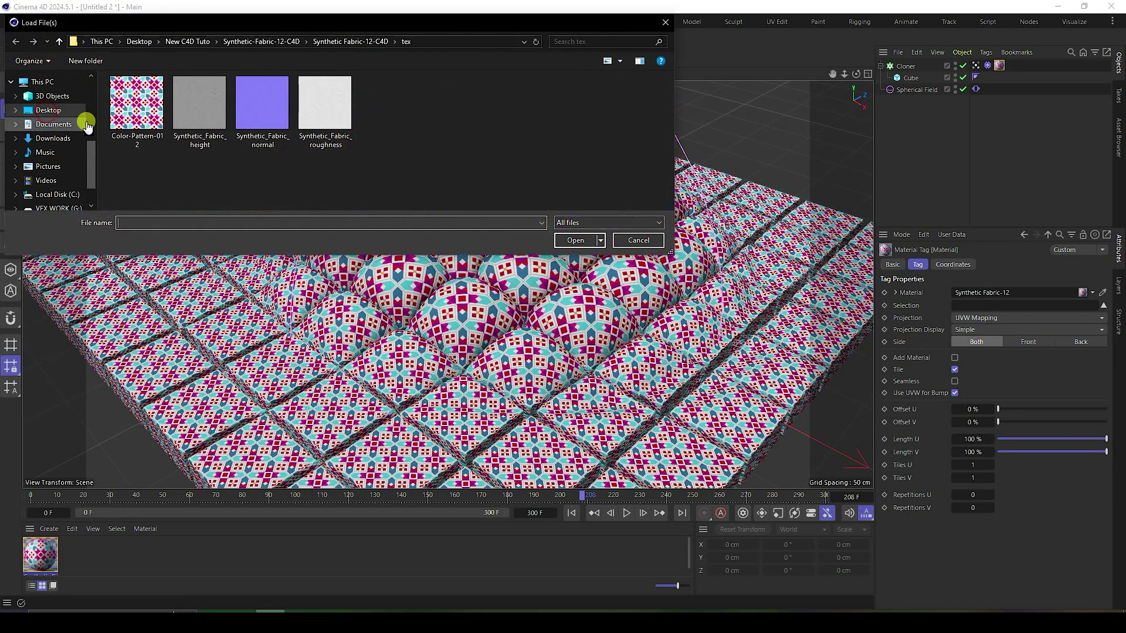
{"action": "left_click", "coordinate": [59, 42]}
{"action": "left_click", "coordinate": [59, 43]}
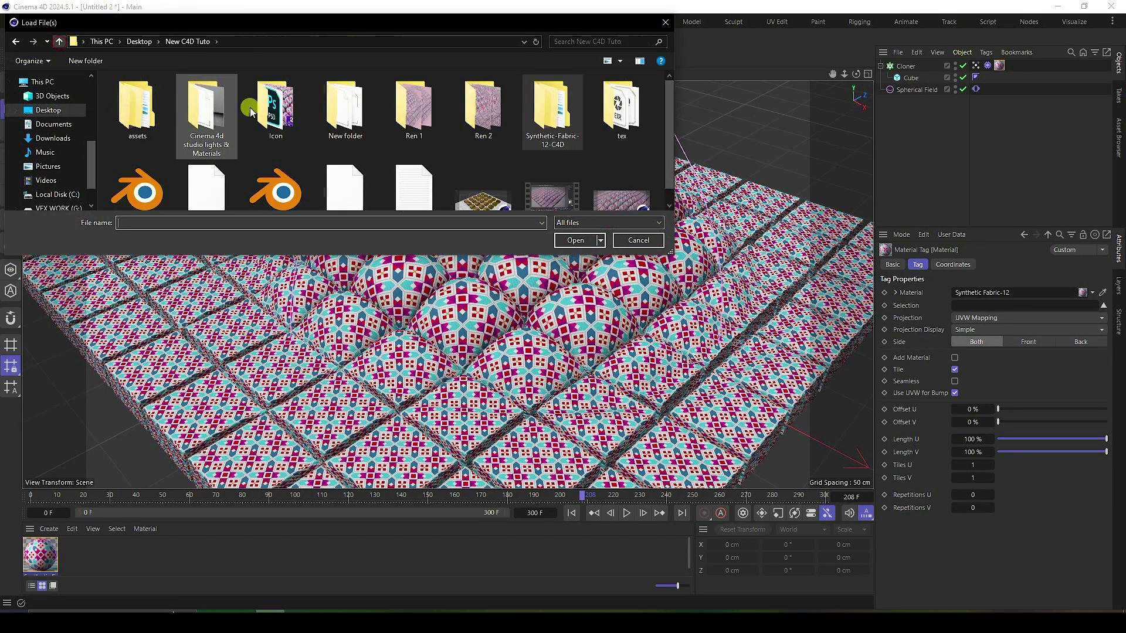
{"action": "double_click", "coordinate": [212, 101]}
{"action": "double_click", "coordinate": [166, 97]}
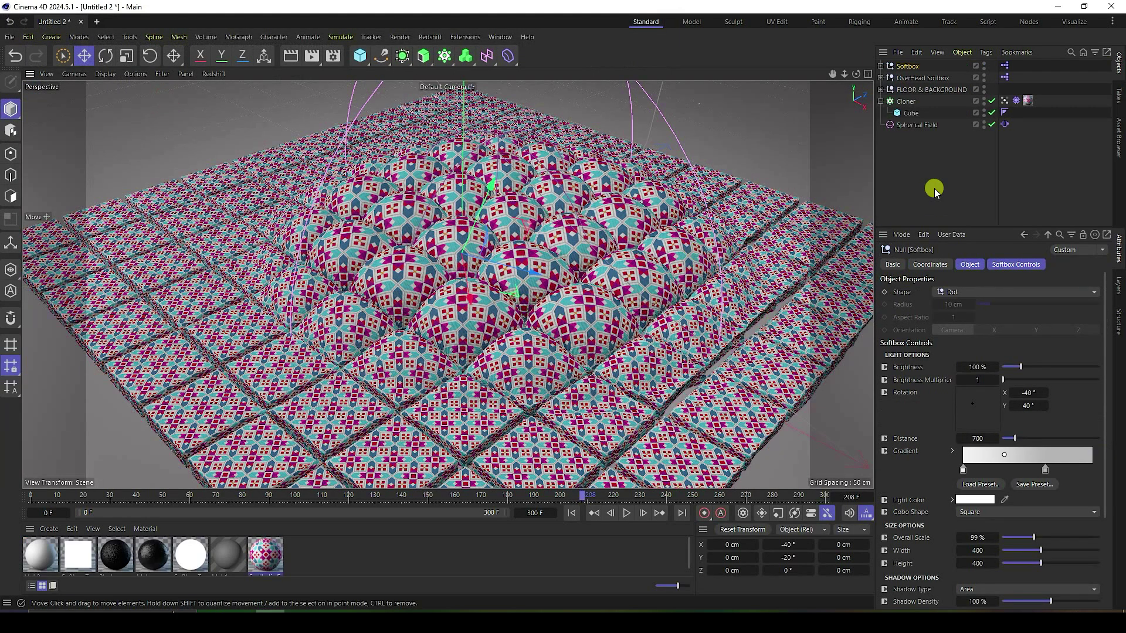
Lower the FLOOR & BACKGROUND group about 63 cm in Front view, beneath the cushions.
{"action": "left_click", "coordinate": [924, 91]}
{"action": "middle_click", "coordinate": [684, 243]}
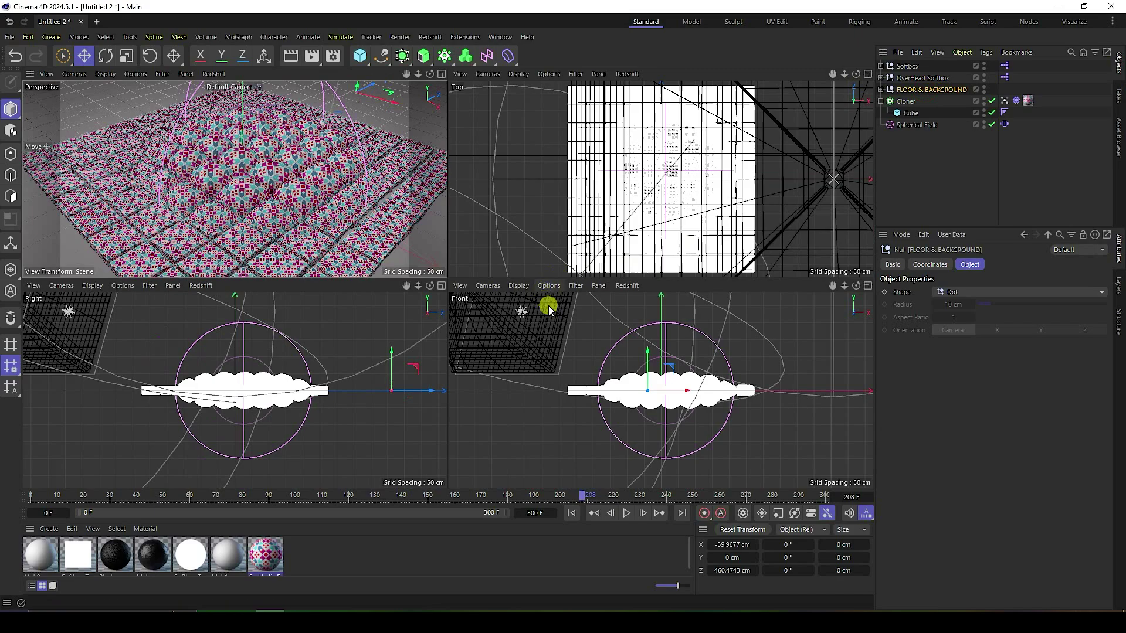
{"action": "middle_click", "coordinate": [541, 301]}
{"action": "left_click_drag", "start_coordinate": [419, 205], "coordinate": [428, 254]}
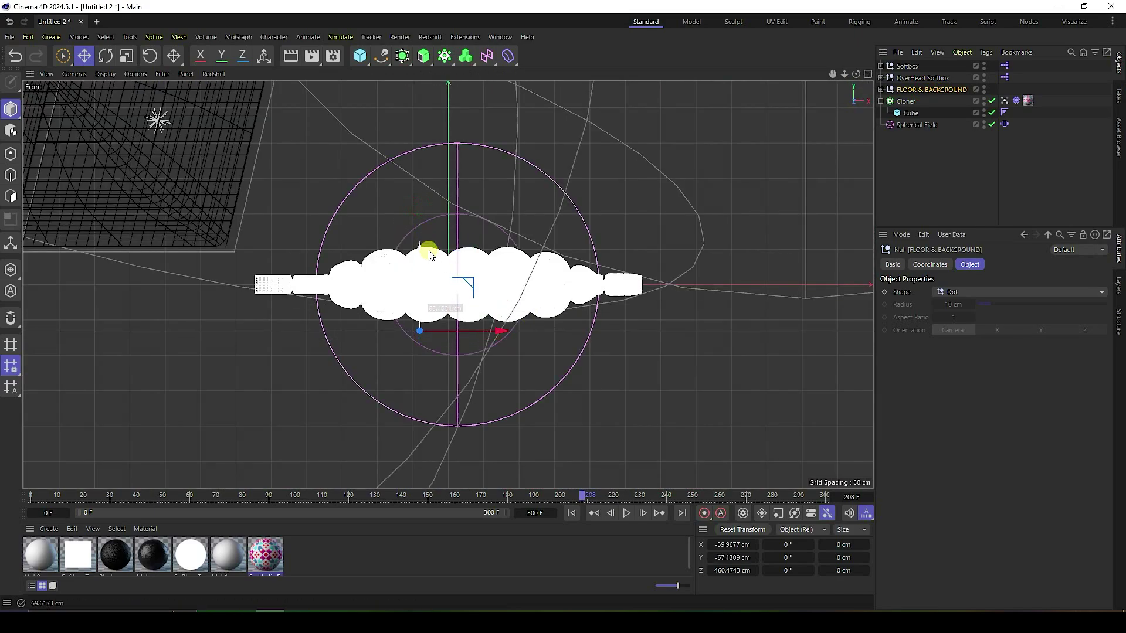
{"action": "middle_click", "coordinate": [425, 247]}
{"action": "middle_click", "coordinate": [258, 181]}
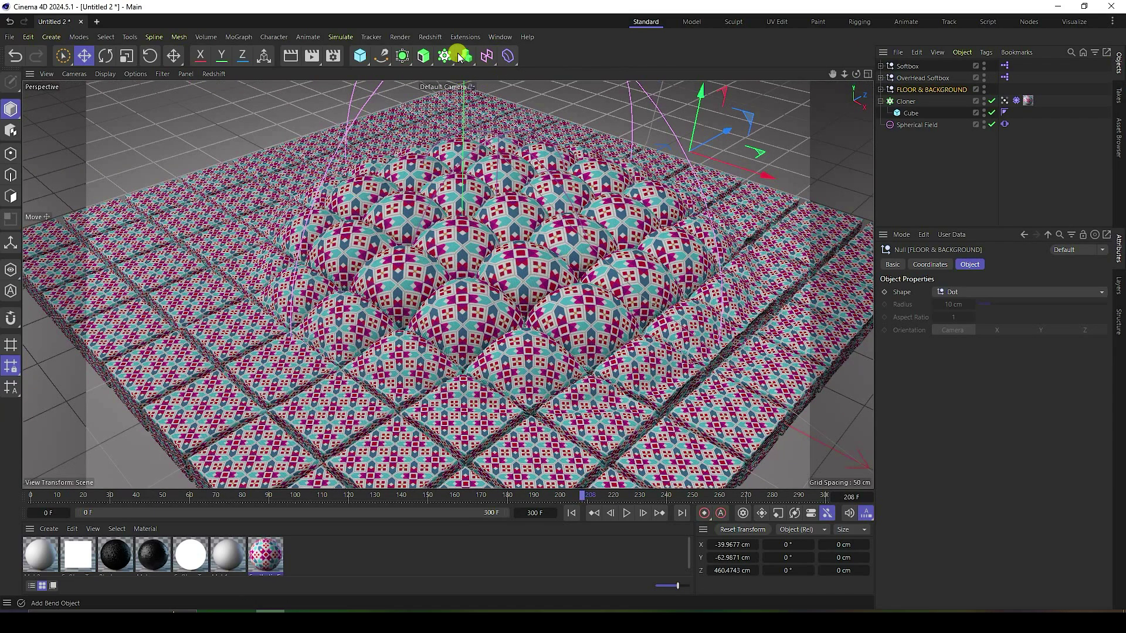
{"action": "left_click", "coordinate": [333, 56]}
Switch the renderer to Standard and add Ambient Occlusion and Global Illumination effects.
{"action": "left_click", "coordinate": [413, 79]}
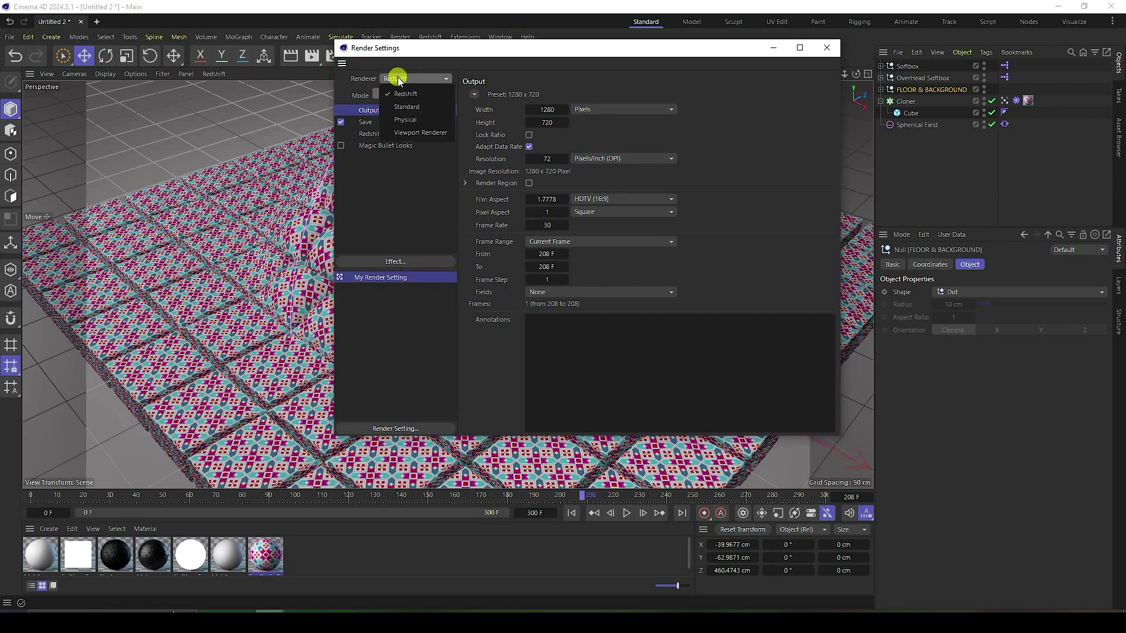
{"action": "left_click", "coordinate": [395, 107]}
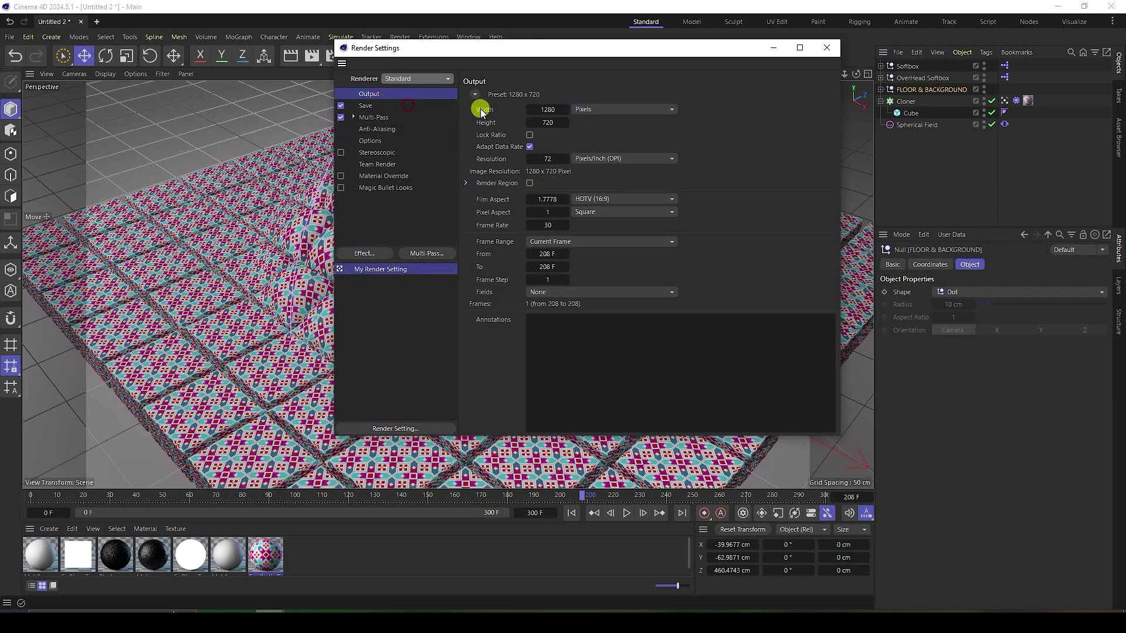
{"action": "left_click", "coordinate": [375, 258]}
{"action": "left_click", "coordinate": [420, 276]}
{"action": "left_click", "coordinate": [364, 253]}
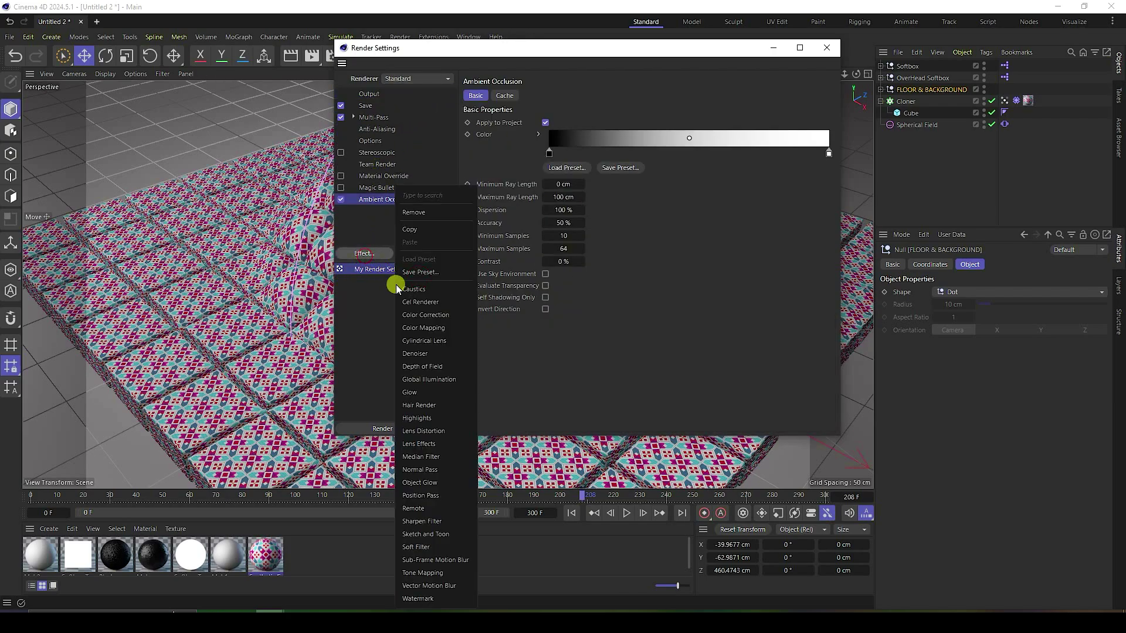
{"action": "left_click", "coordinate": [422, 378]}
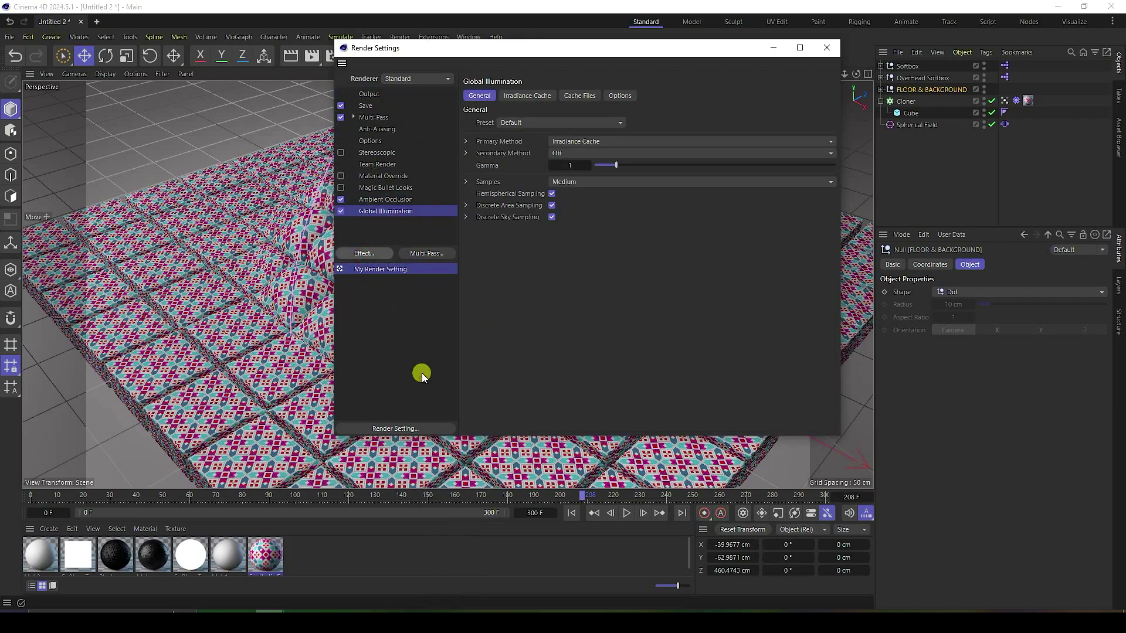
Set Ambient Occlusion max ray length to 25 cm and GI record density to Low.
{"action": "left_click", "coordinate": [380, 199]}
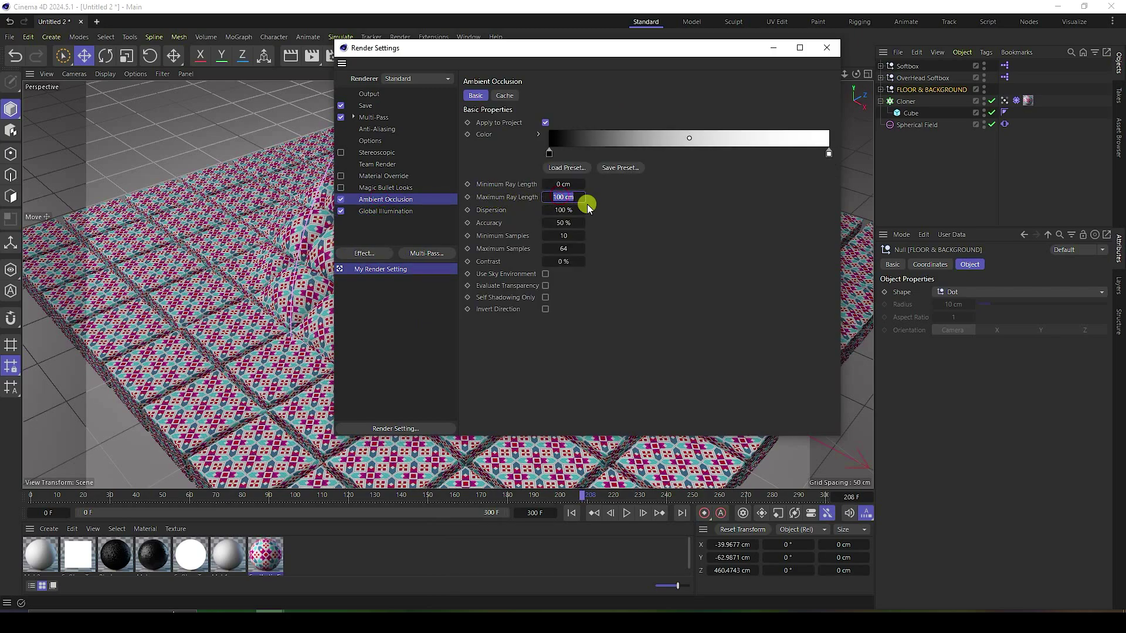
{"action": "type", "text": "25"}
{"action": "key", "text": "Return"}
{"action": "left_click_drag", "start_coordinate": [553, 223], "coordinate": [553, 223]}
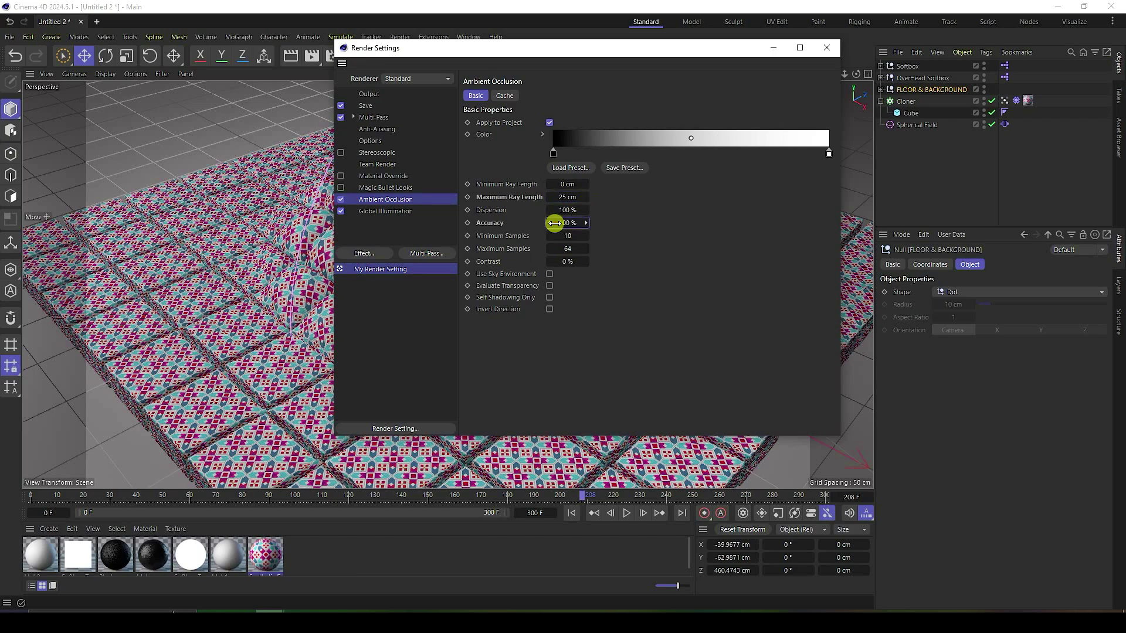
{"action": "left_click", "coordinate": [382, 211]}
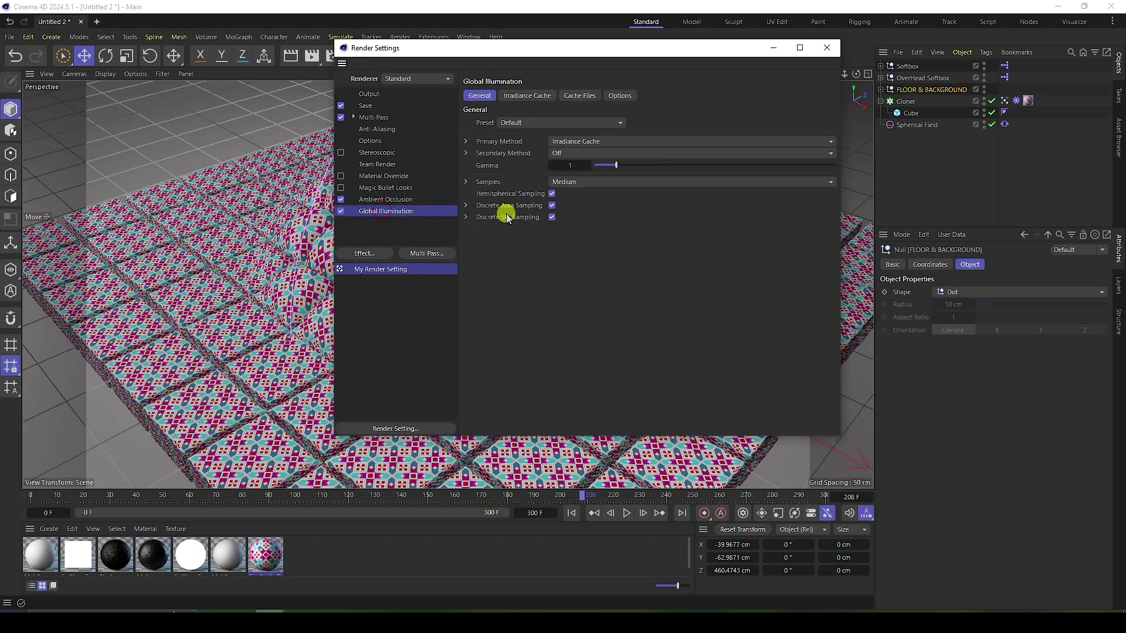
{"action": "left_click", "coordinate": [529, 96]}
{"action": "left_click", "coordinate": [548, 123]}
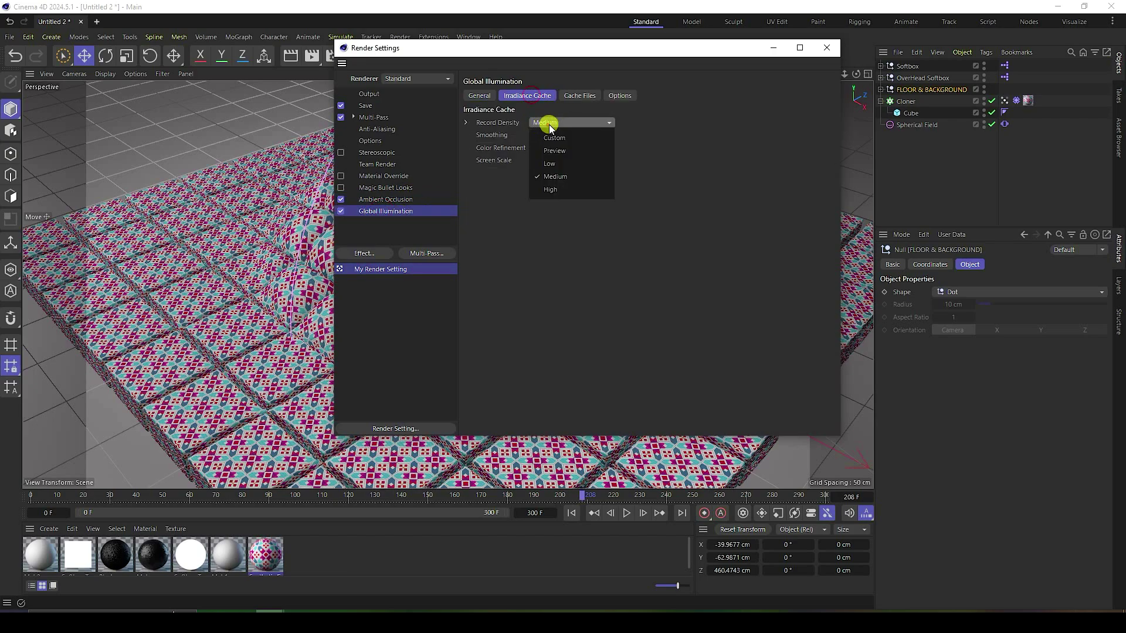
{"action": "left_click", "coordinate": [550, 164]}
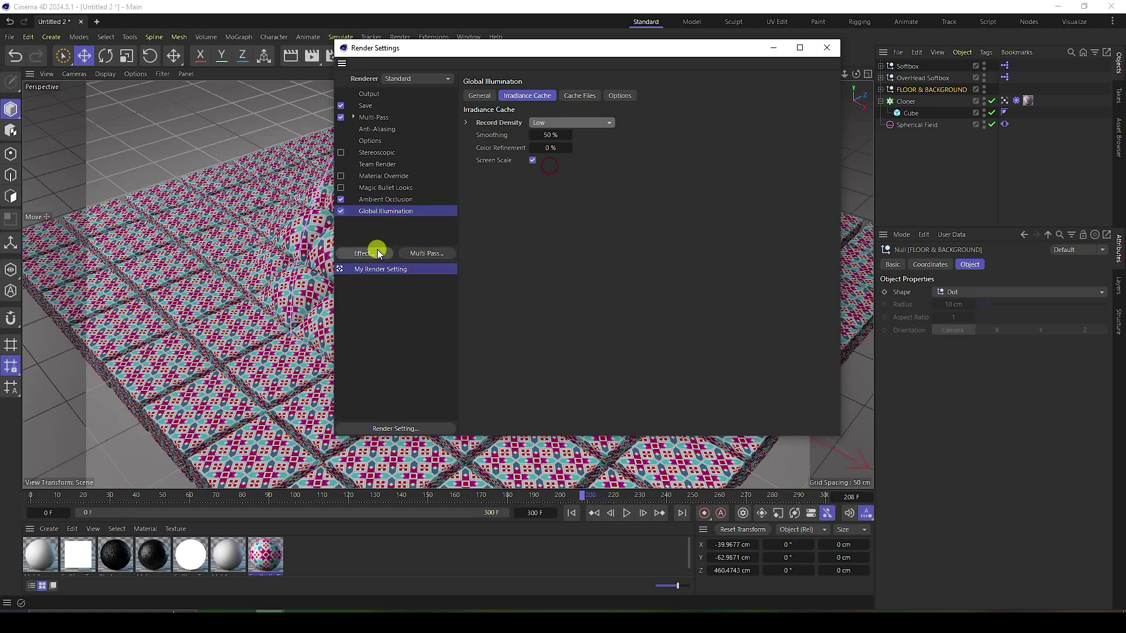
Set the anti-aliasing max level to 2x2.
{"action": "left_click", "coordinate": [376, 128]}
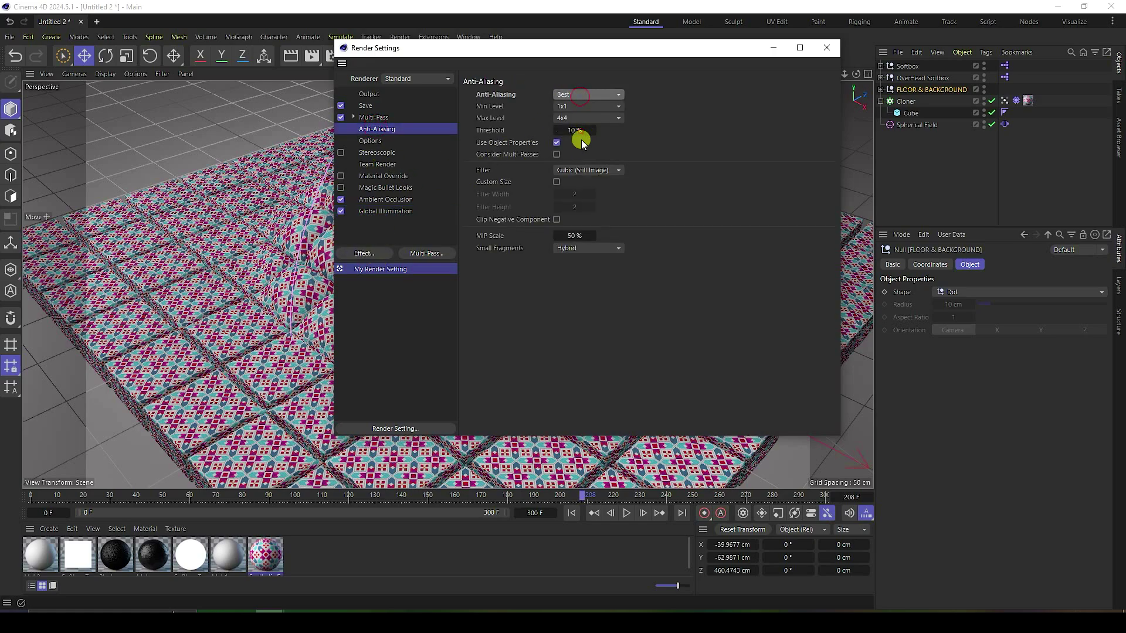
{"action": "left_click", "coordinate": [577, 116]}
{"action": "left_click", "coordinate": [570, 143]}
{"action": "left_click", "coordinate": [366, 105]}
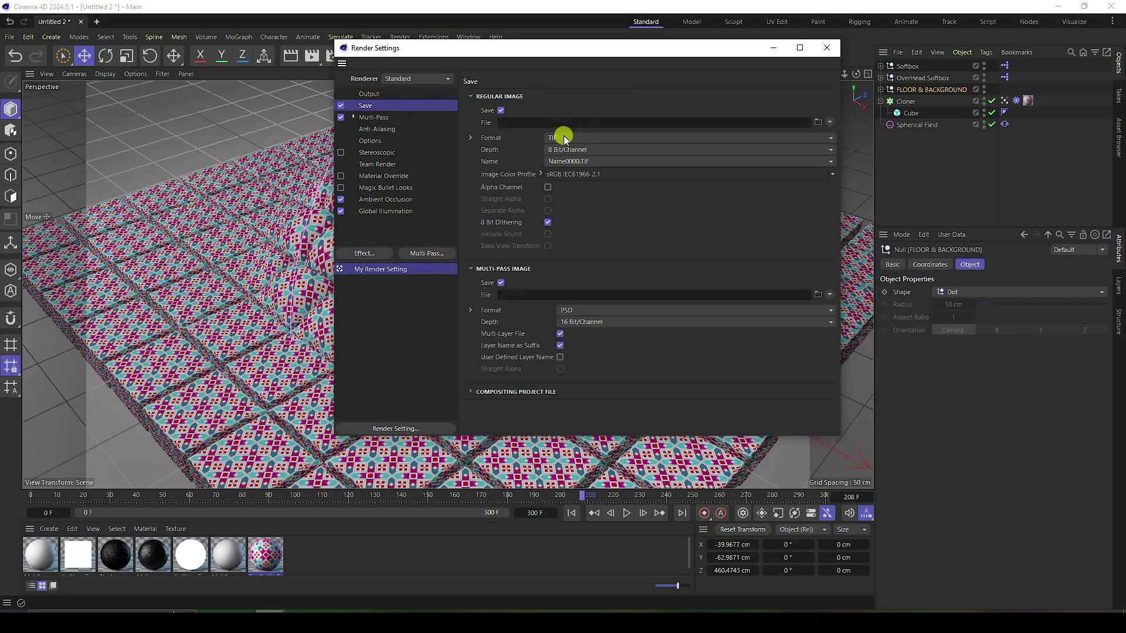
Save renders as JPG named 1 inside a new folder on the Desktop.
{"action": "left_click", "coordinate": [564, 137]}
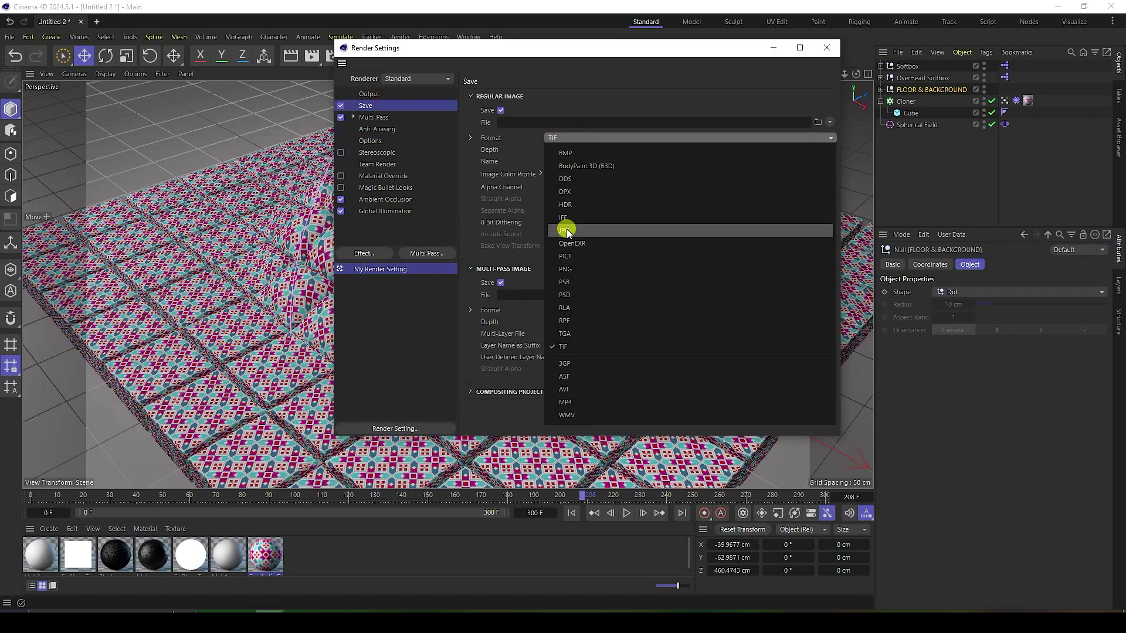
{"action": "left_click", "coordinate": [567, 230]}
{"action": "left_click", "coordinate": [814, 122]}
{"action": "left_click", "coordinate": [393, 154]}
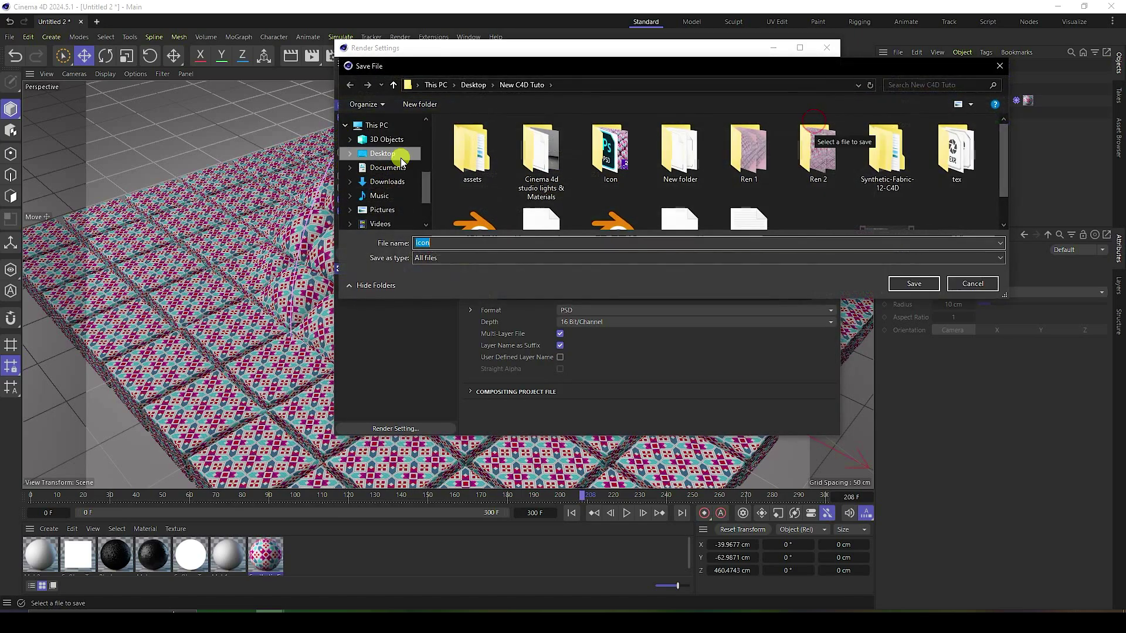
{"action": "right_click", "coordinate": [938, 204]}
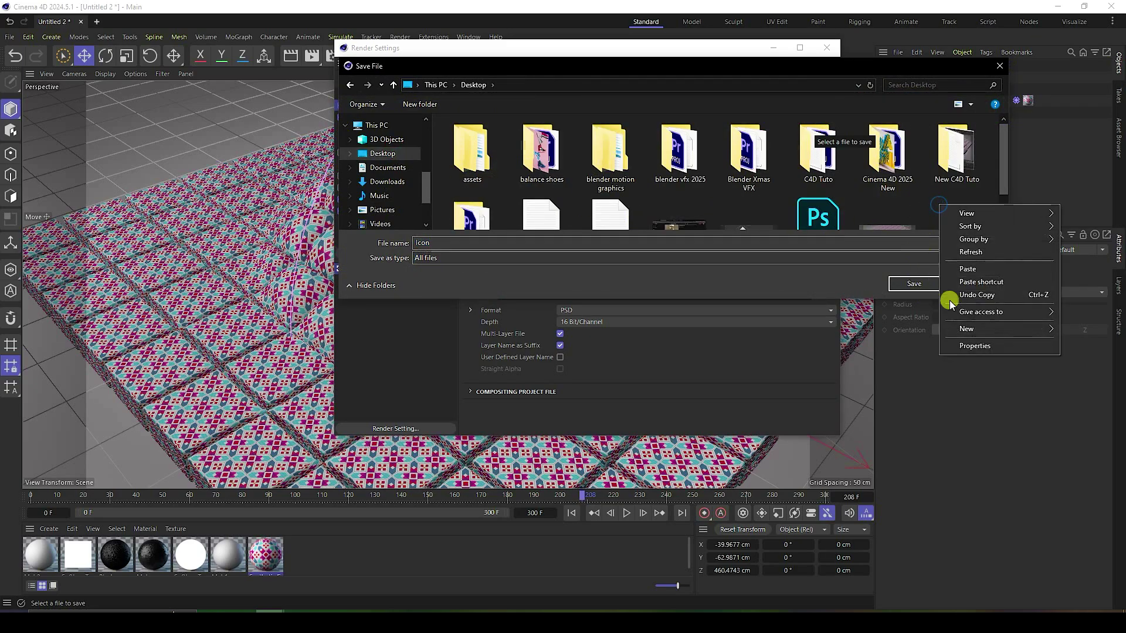
{"action": "mouse_move", "coordinate": [979, 328]}
{"action": "left_click", "coordinate": [864, 330]}
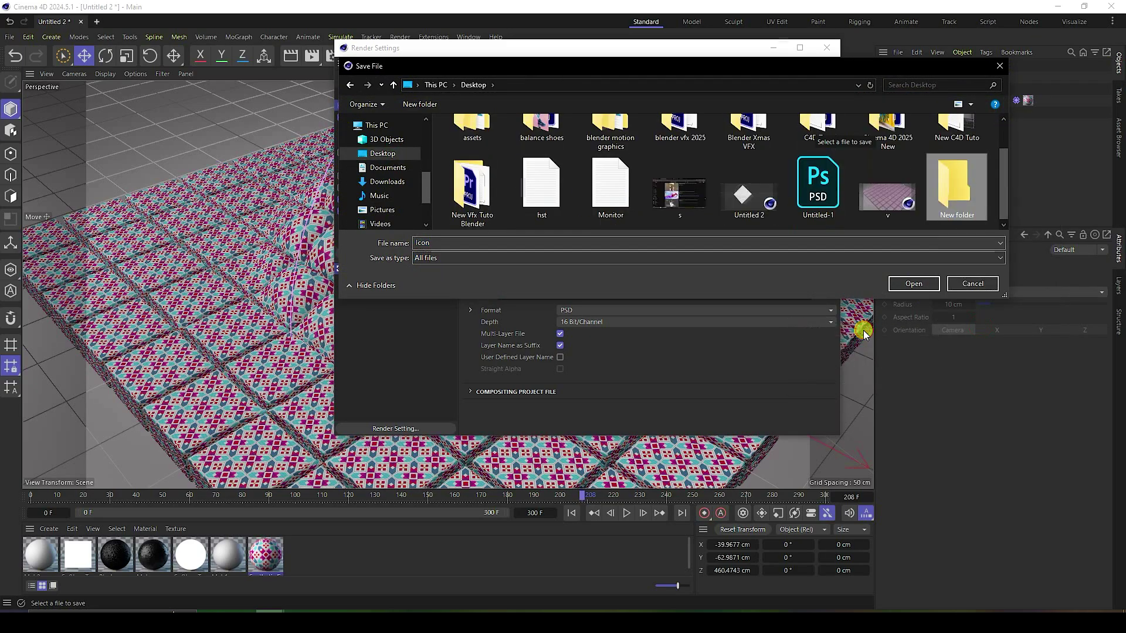
{"action": "key", "text": "Return"}
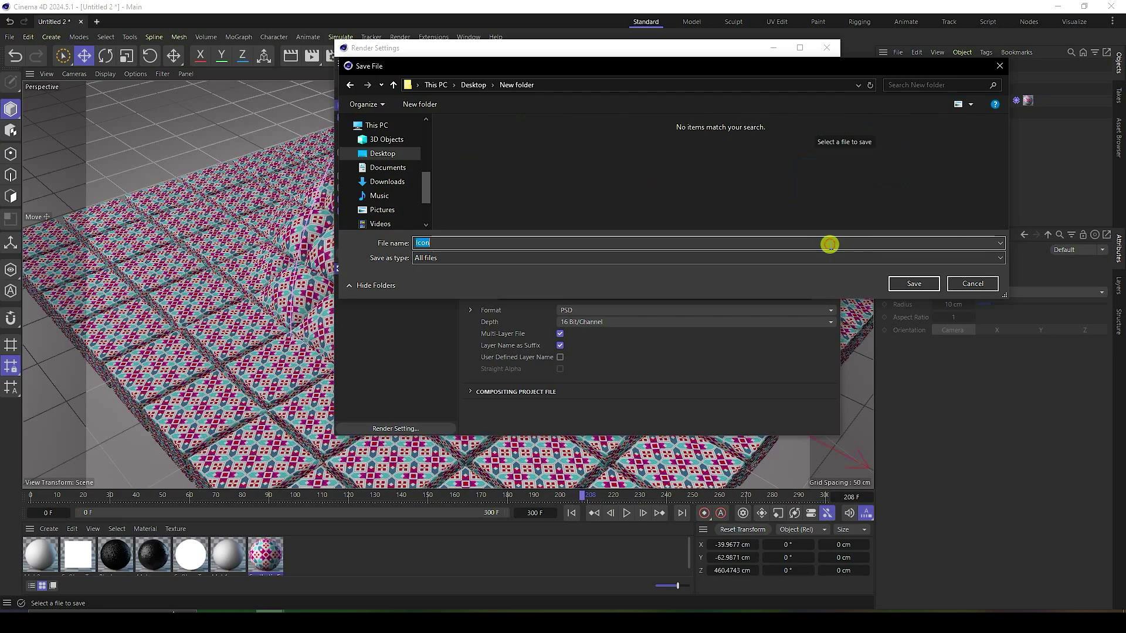
{"action": "type", "text": "1"}
{"action": "left_click", "coordinate": [908, 284]}
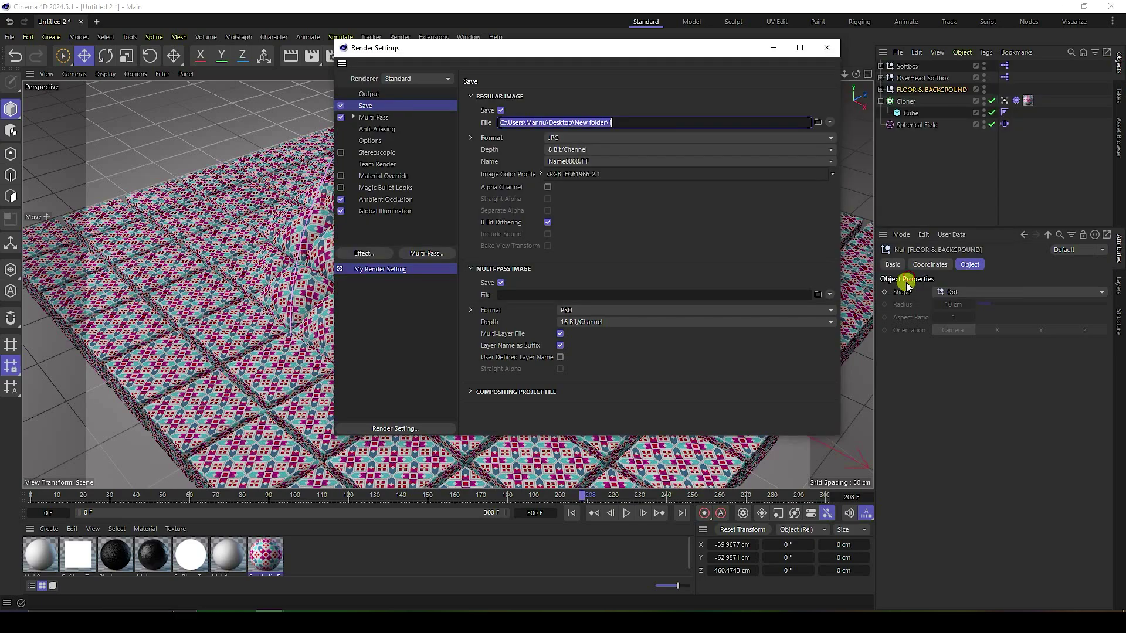
Set output to All Frames (0–300) with the HDTV 1080 29.97 preset and close.
{"action": "left_click", "coordinate": [365, 94]}
{"action": "left_click", "coordinate": [589, 242]}
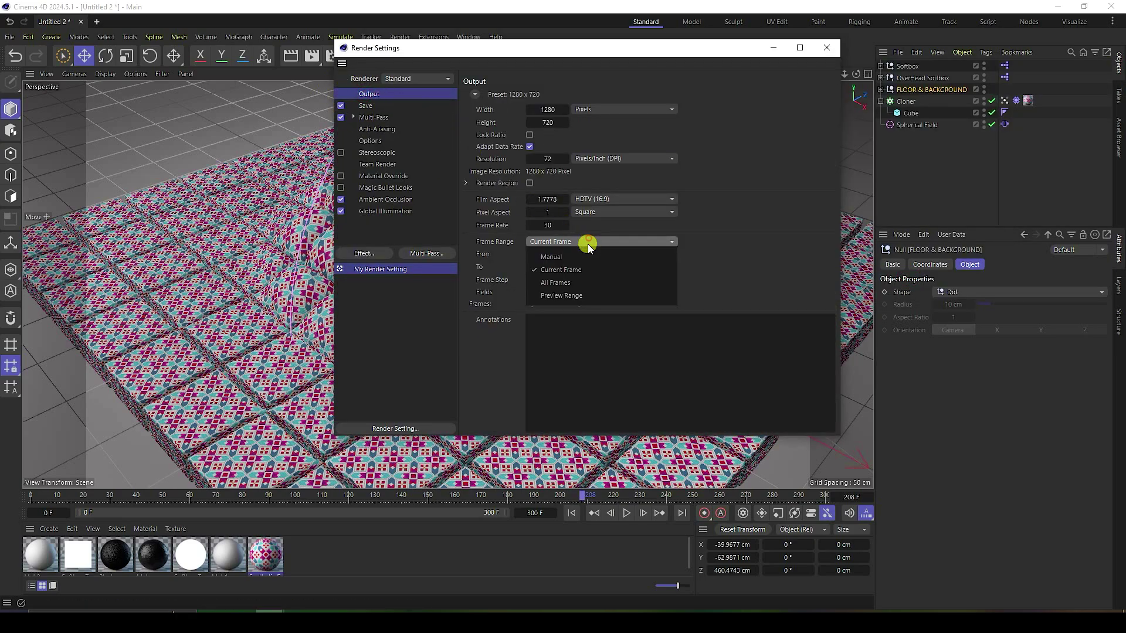
{"action": "left_click", "coordinate": [566, 278]}
{"action": "left_click", "coordinate": [473, 93]}
{"action": "mouse_move", "coordinate": [486, 122]}
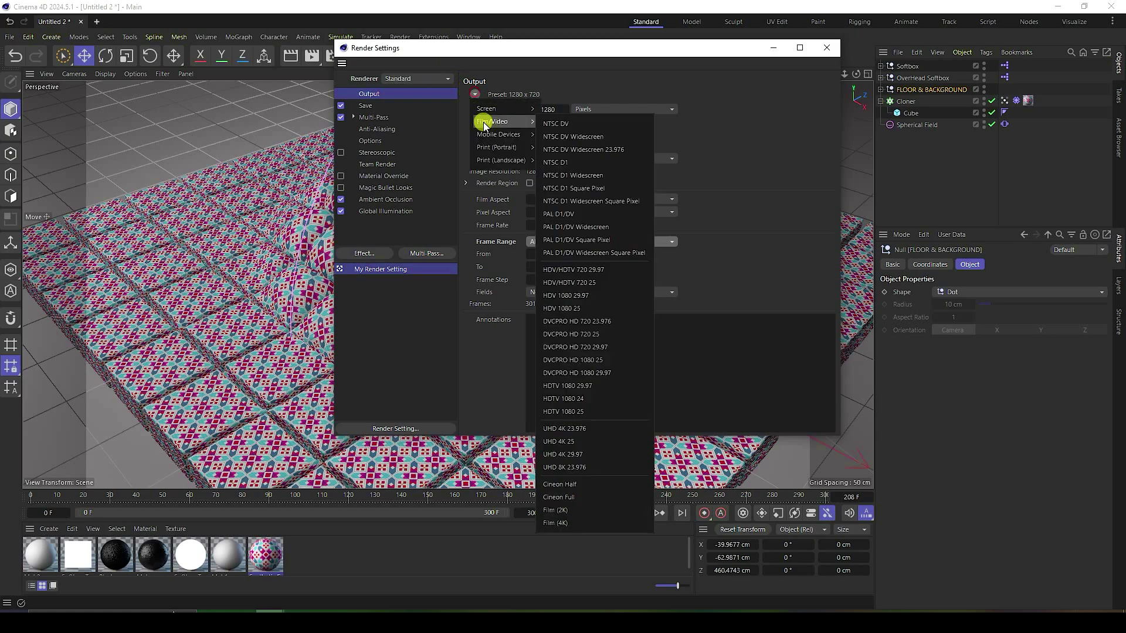
{"action": "left_click", "coordinate": [612, 386]}
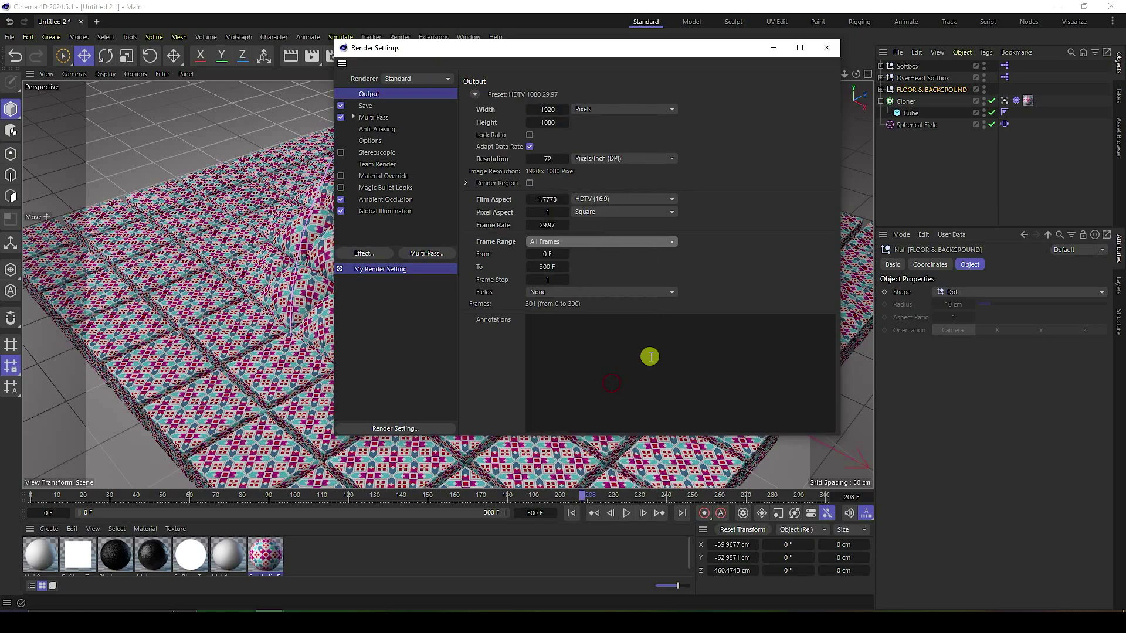
{"action": "left_click", "coordinate": [829, 46]}
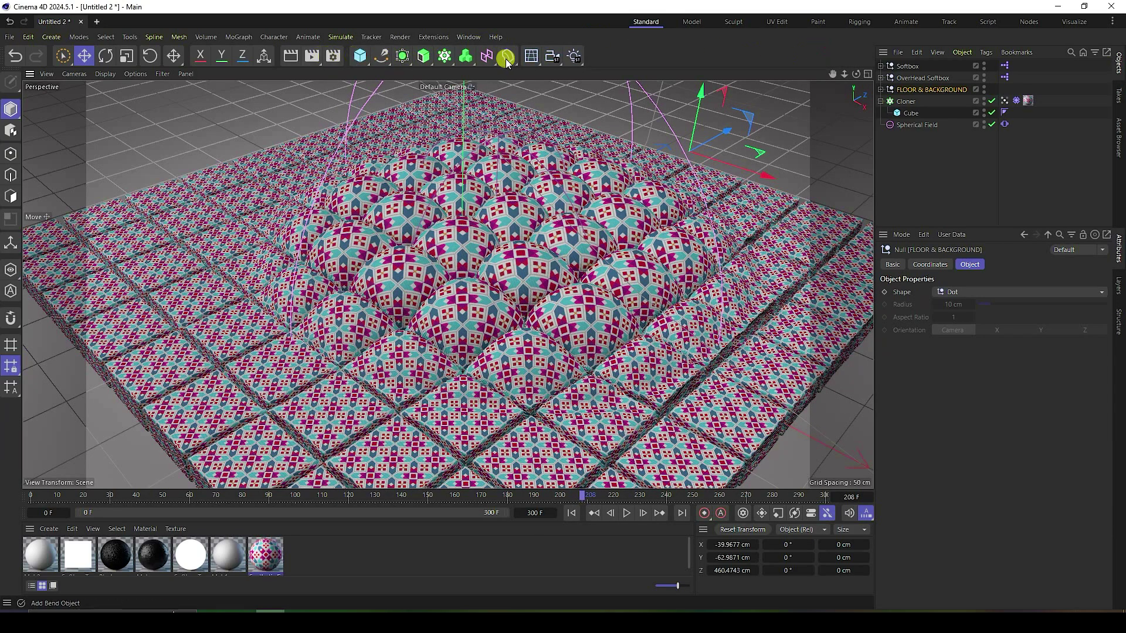
Add a Camera object and orbit and zoom in to frame the cushion grid.
{"action": "left_click_drag", "start_coordinate": [550, 57], "coordinate": [572, 77]}
{"action": "left_click", "coordinate": [598, 76]}
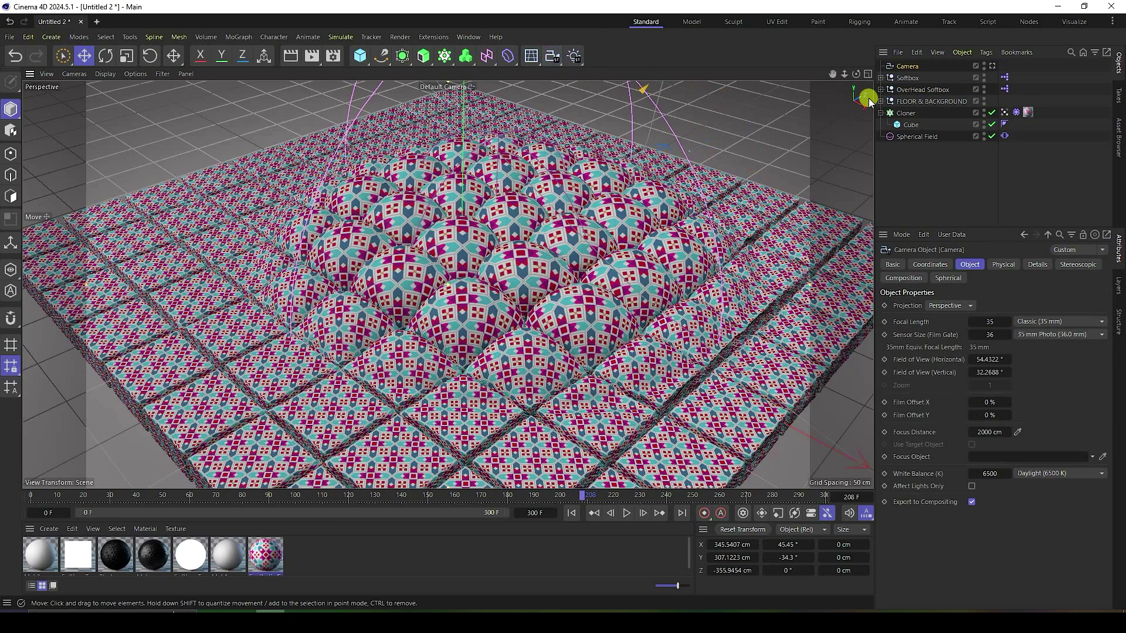
{"action": "left_click_drag", "start_coordinate": [854, 81], "coordinate": [567, 302]}
{"action": "left_click_drag", "start_coordinate": [844, 73], "coordinate": [560, 328]}
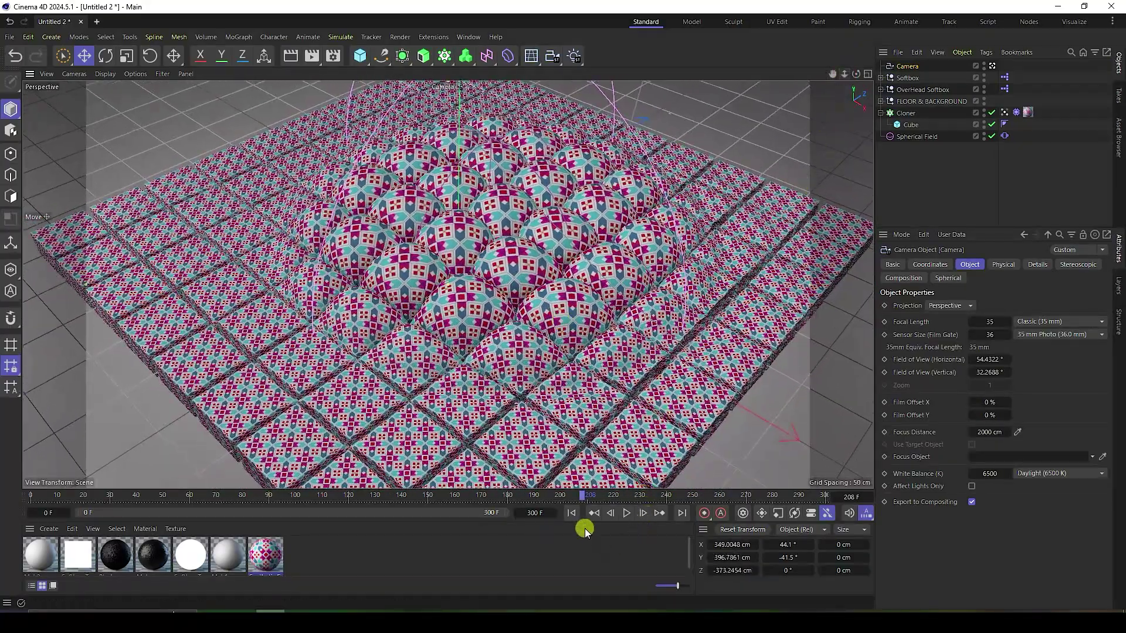
Play the inflation to about frame 135, stop, and render the viewport preview.
{"action": "left_click", "coordinate": [626, 513]}
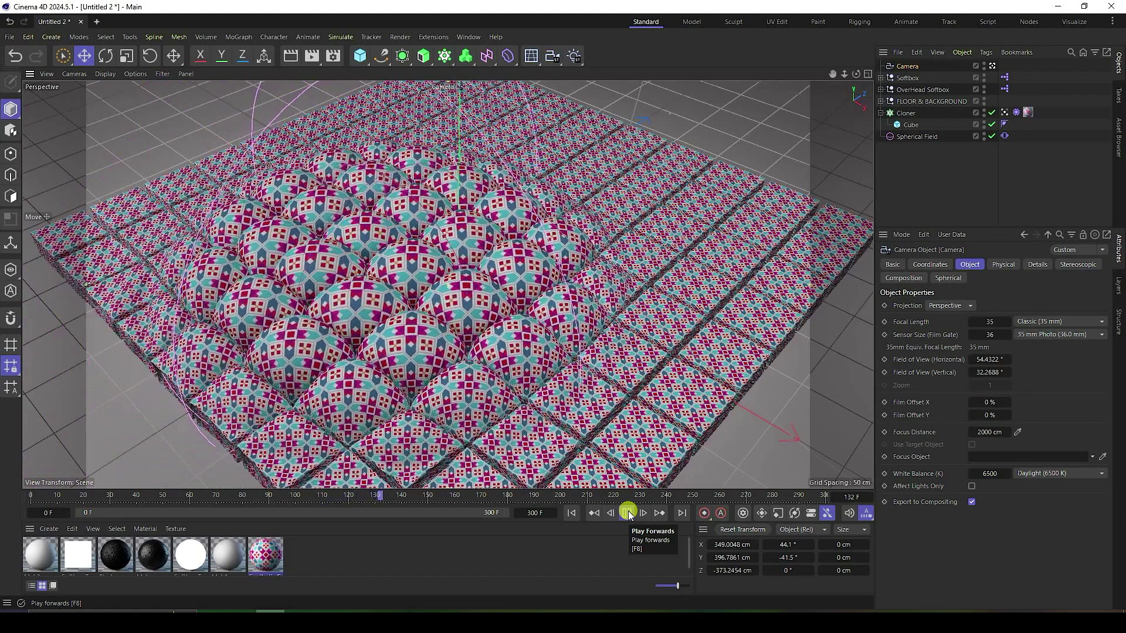
{"action": "left_click", "coordinate": [628, 513]}
{"action": "left_click", "coordinate": [290, 55]}
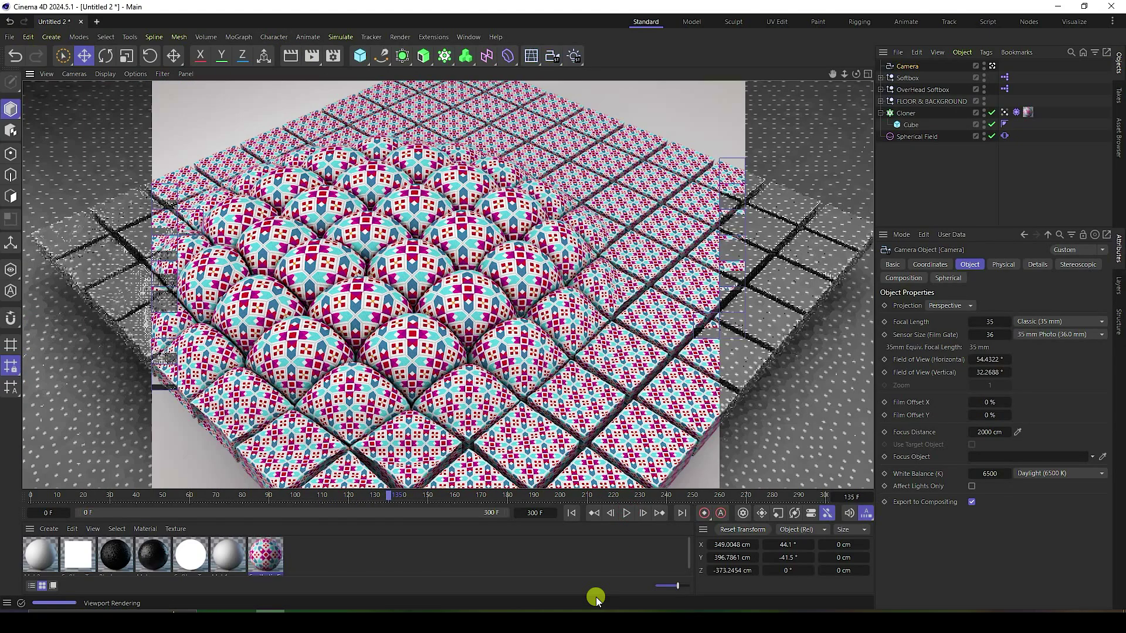